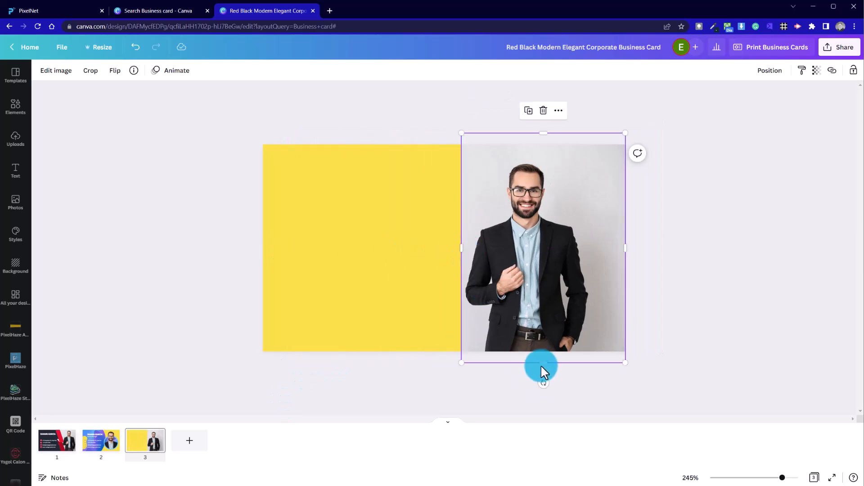
Crop the photo from the bottom and both sides down to a head-and-shoulders shot
left_click_drag(546, 361, 560, 264)
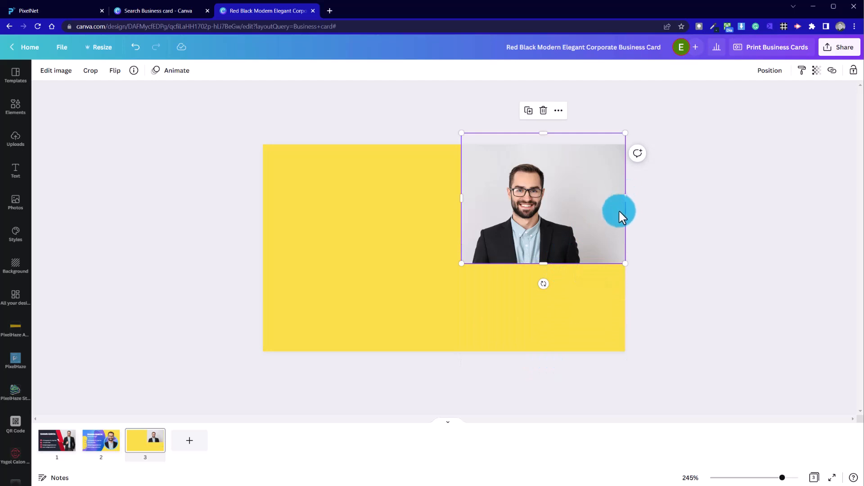
left_click_drag(624, 199, 587, 204)
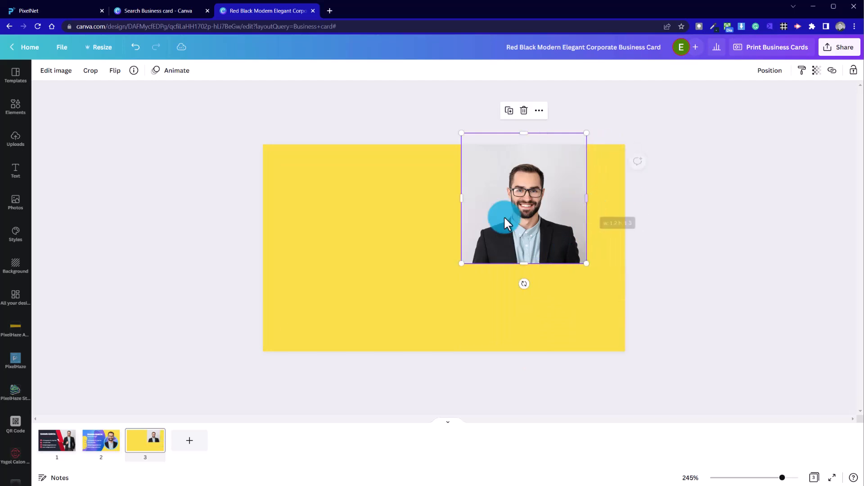
left_click_drag(463, 200, 469, 198)
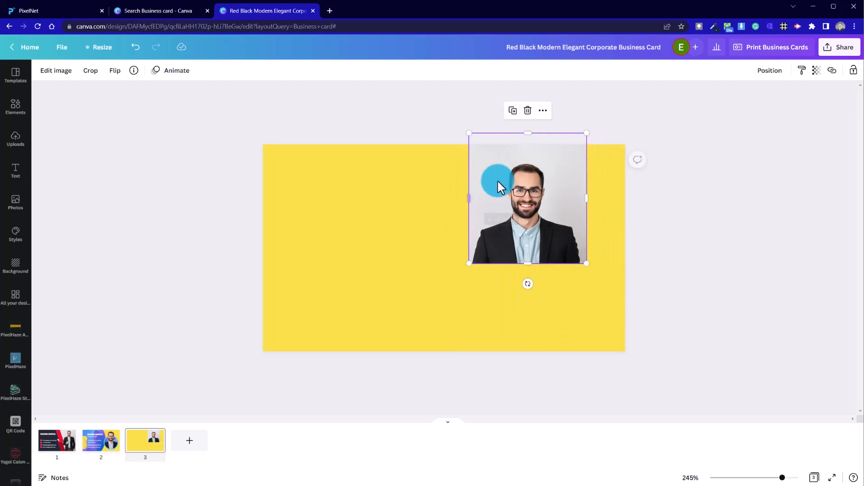
Move the cropped photo to the left part of the yellow card and deselect it
left_click_drag(517, 216, 398, 251)
left_click(570, 279)
left_click(405, 247)
left_click_drag(398, 174, 402, 165)
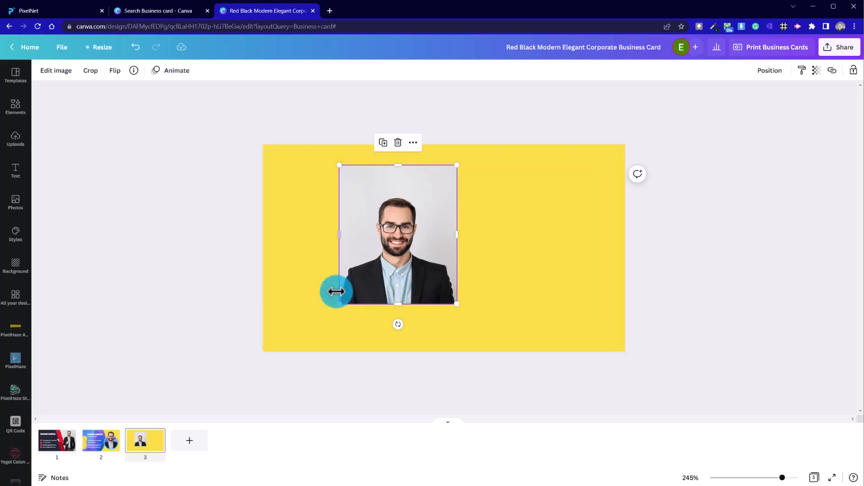
left_click_drag(417, 272, 362, 270)
left_click(486, 268)
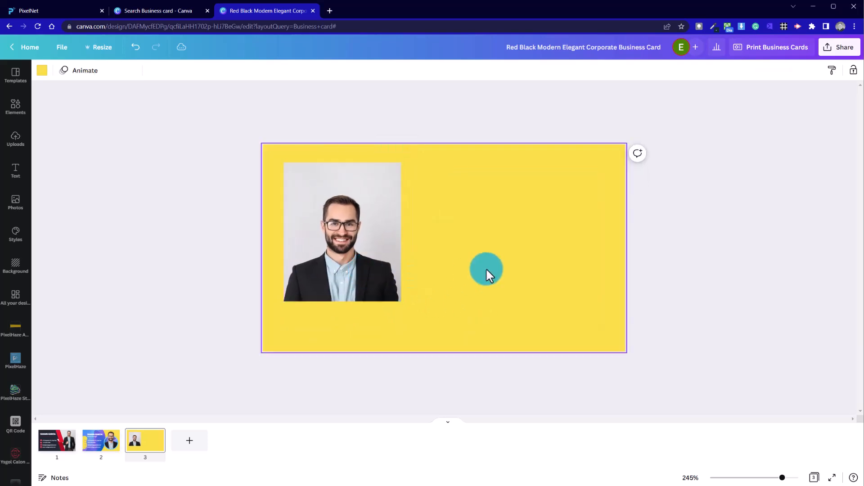
left_click(203, 234)
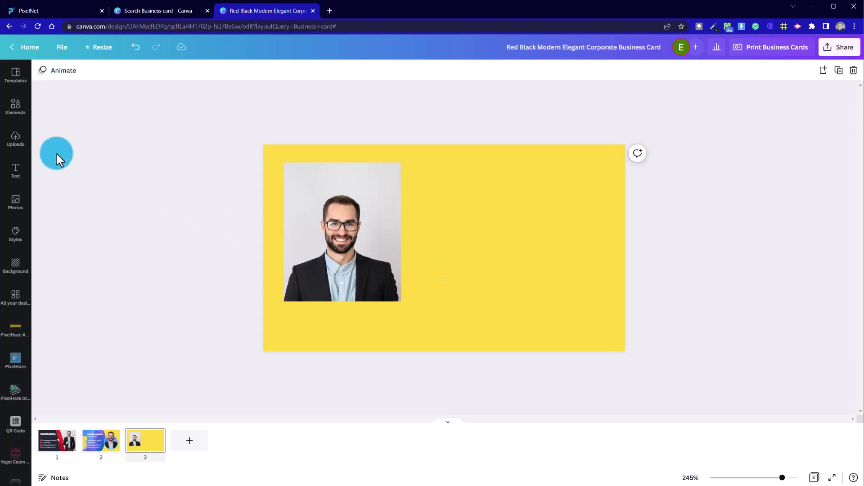
Search the elements library for rounded shapes
left_click(17, 107)
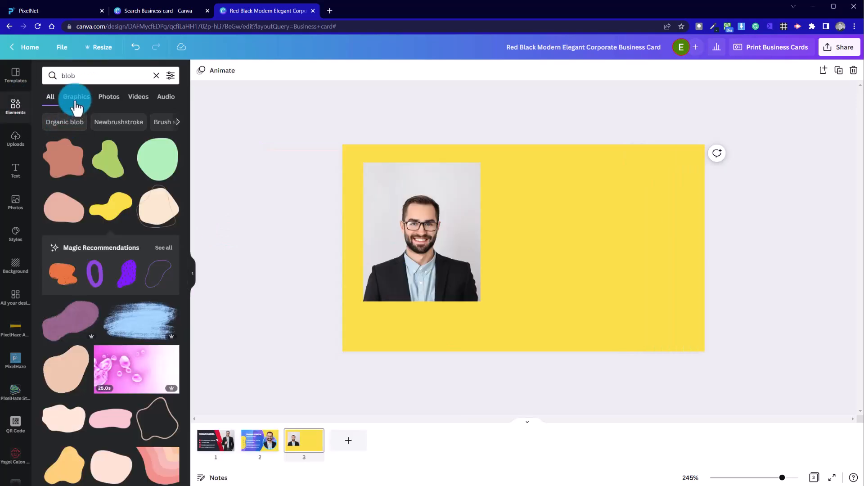
left_click(135, 72)
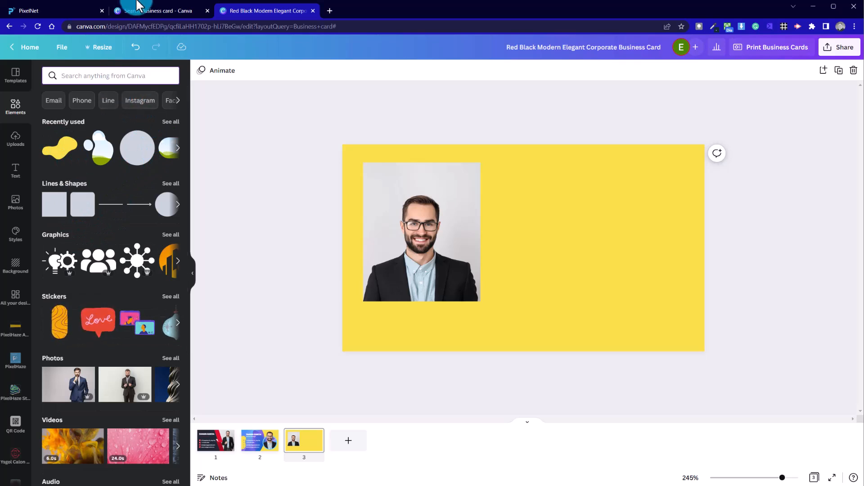
type("rounded")
key("Return")
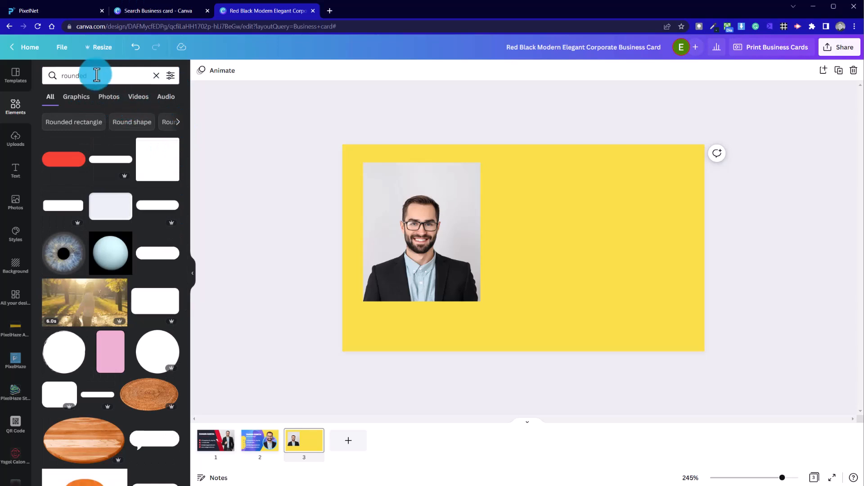
left_click(156, 75)
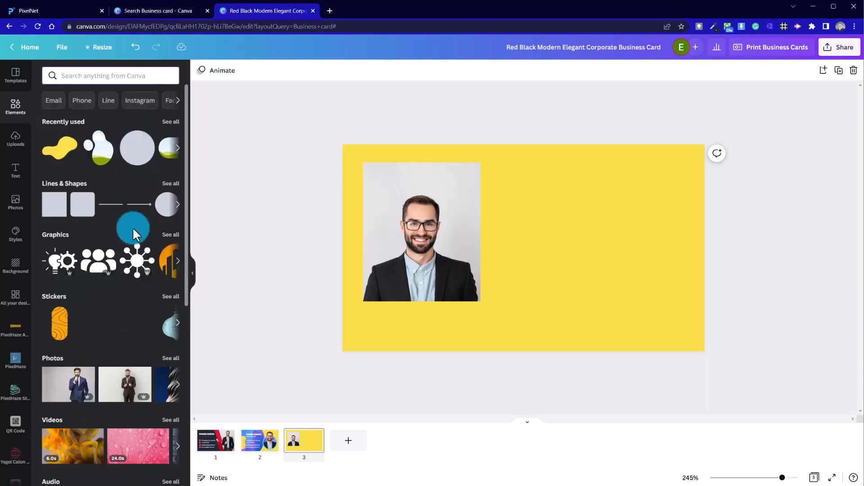
Open the Frames collection and search it for rounded
scroll(135, 230, "down", 10)
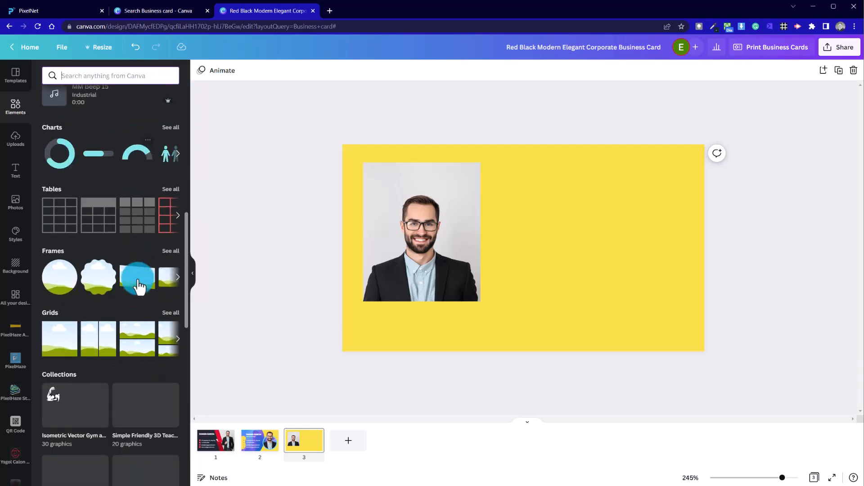
left_click(173, 258)
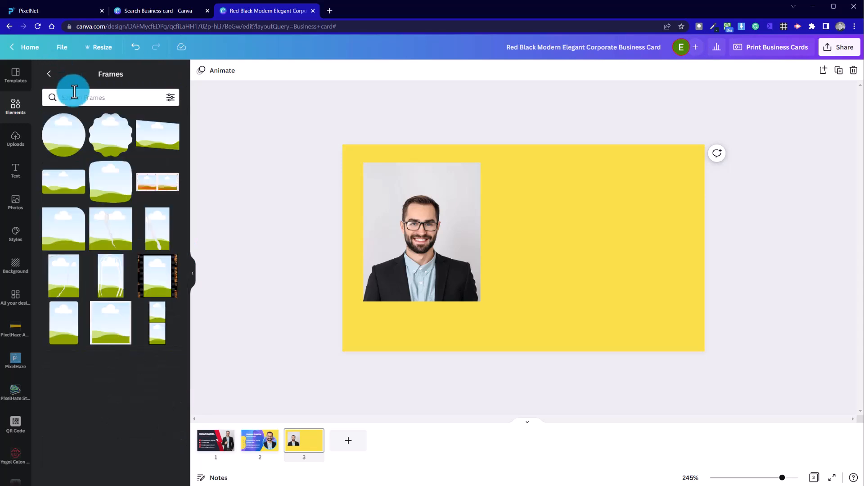
left_click(95, 97)
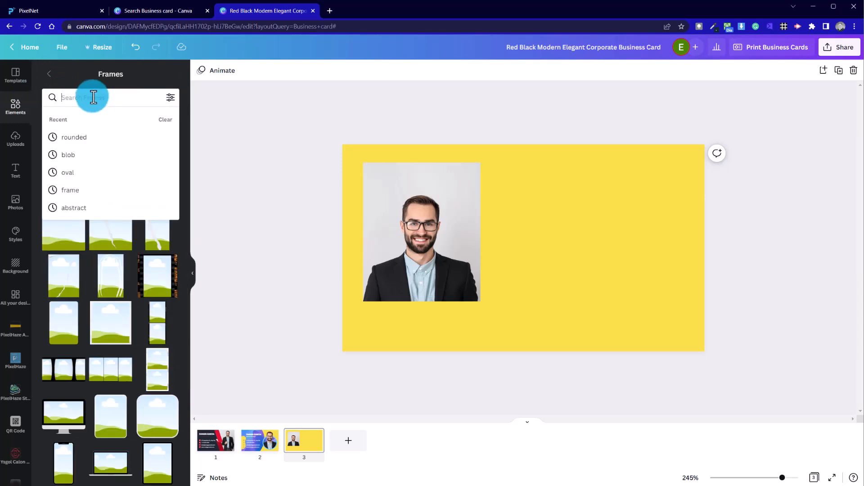
type("rounded")
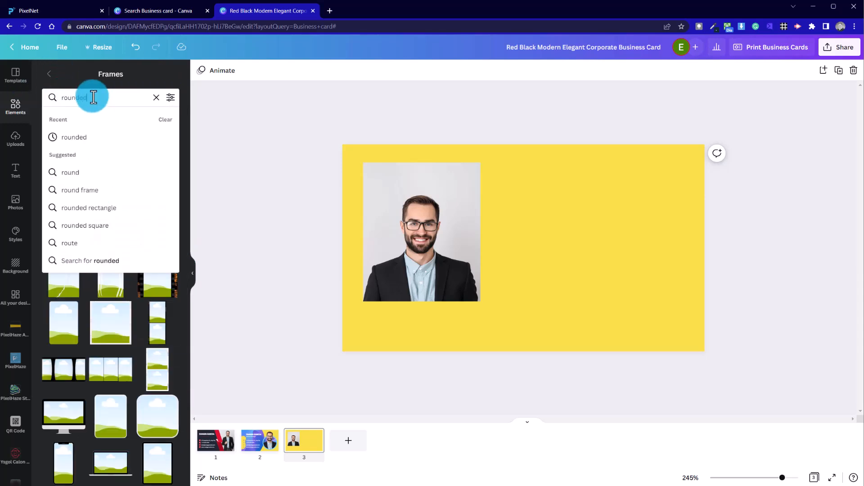
key("Return")
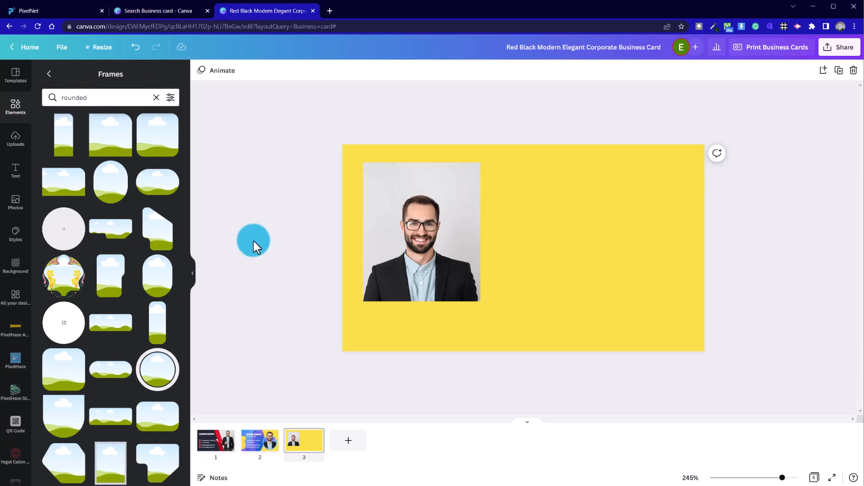
Add an arch-shaped rounded frame and move it beside the photo
left_click(115, 194)
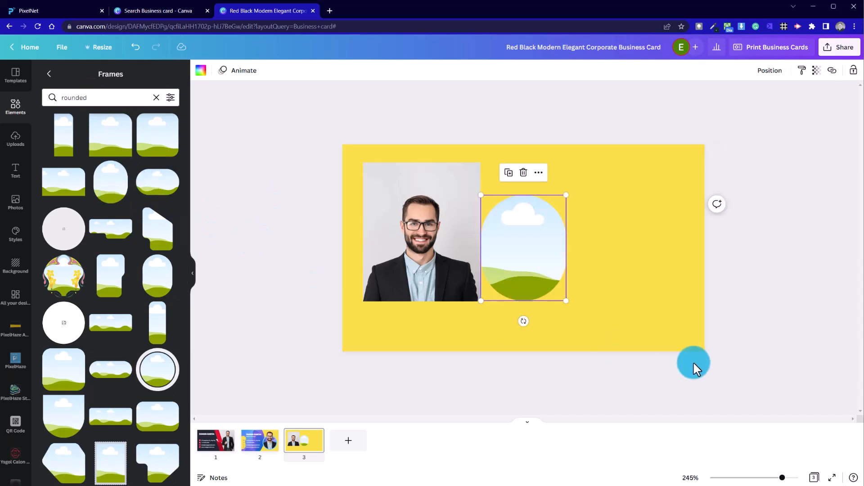
left_click_drag(595, 300, 616, 291)
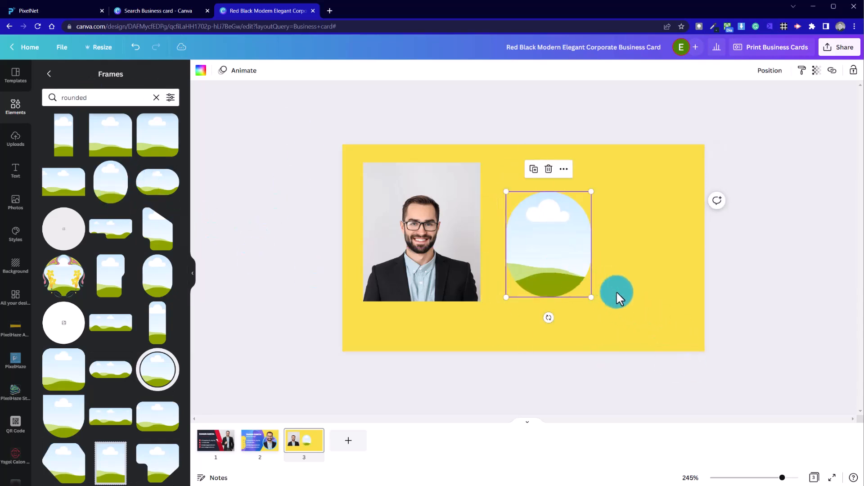
left_click(255, 231)
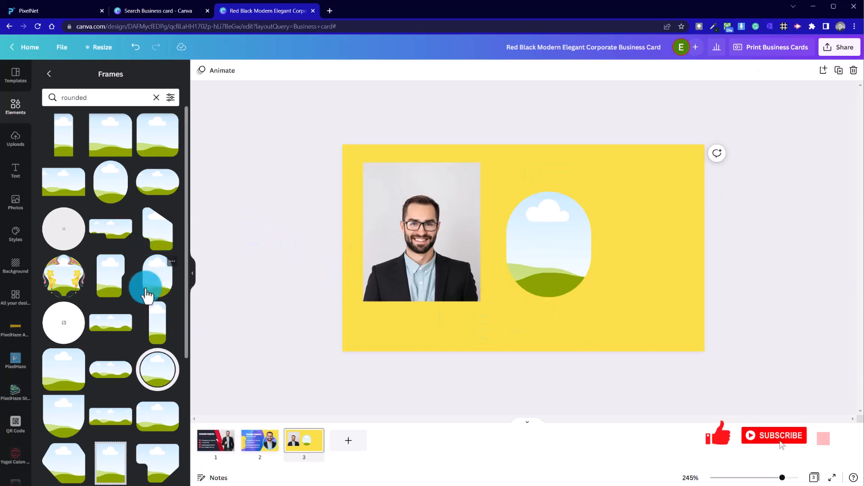
Add a taller rounded frame to the right side of the card
left_click_drag(161, 291, 615, 298)
left_click(600, 322)
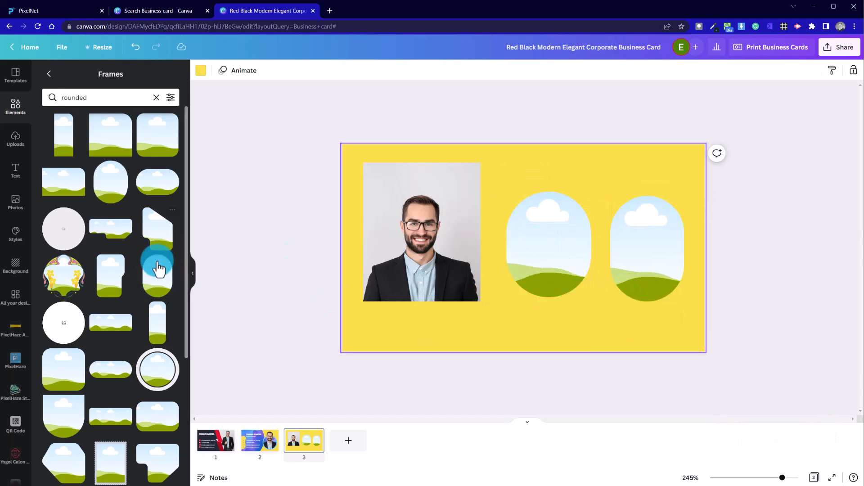
Delete the first arch-shaped frame
scroll(133, 346, "down", 3)
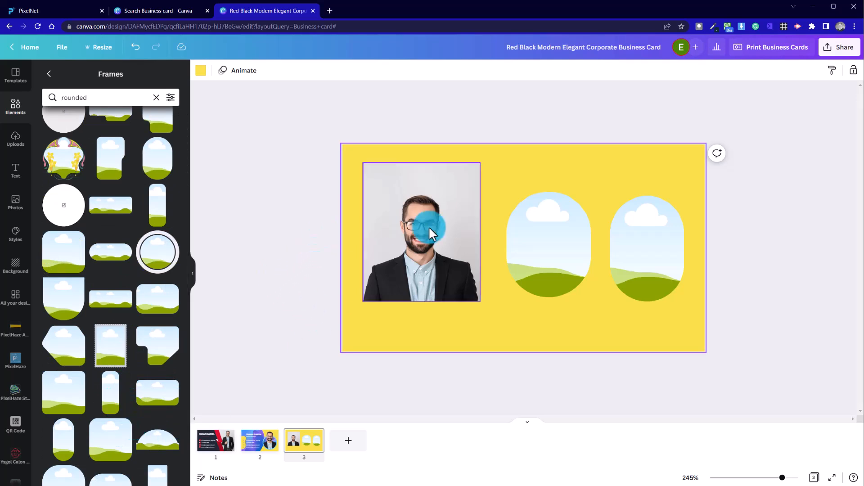
left_click(563, 263)
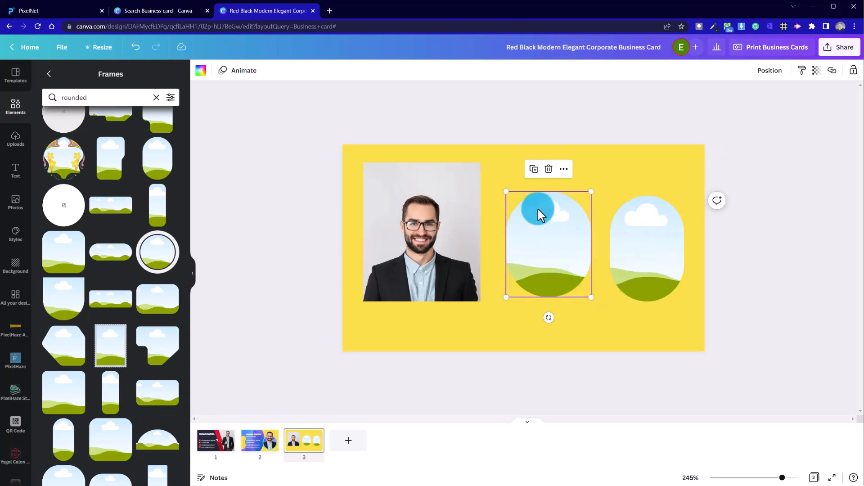
key("Delete")
Drop the headshot photo into the rounded frame and deselect it
left_click_drag(465, 247, 531, 235)
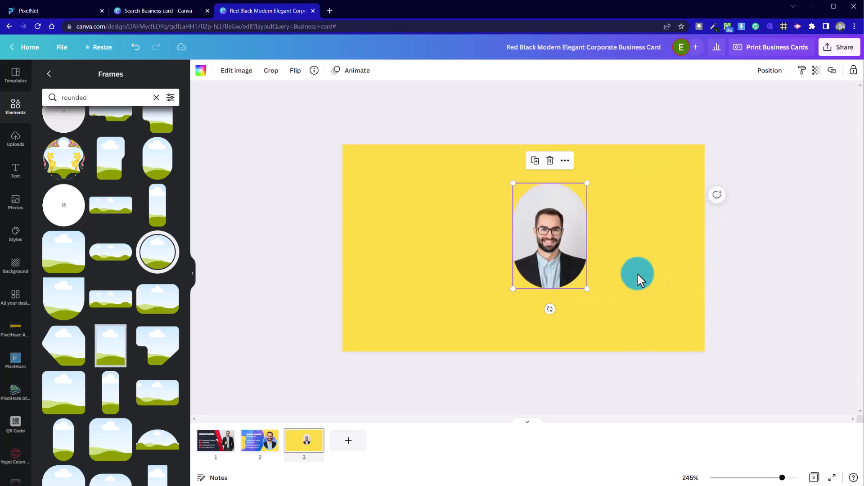
left_click(679, 275)
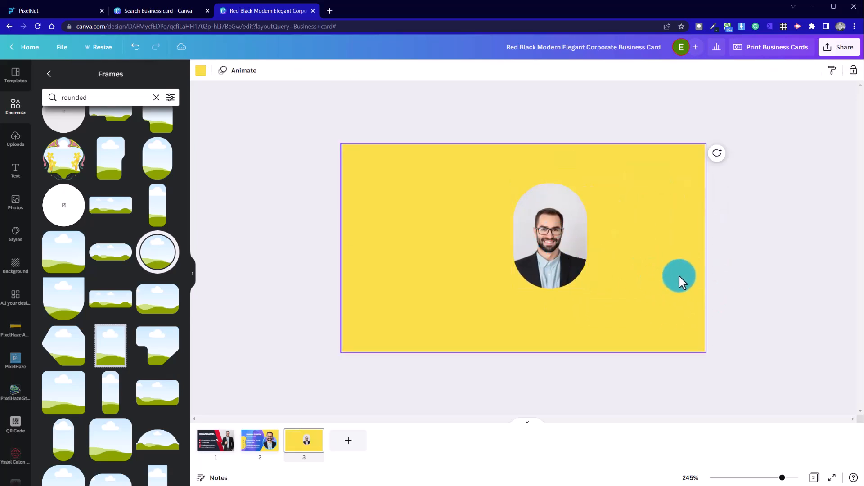
Enlarge and shift the photo inside the rounded frame so the face sits within the arch
left_click(558, 264)
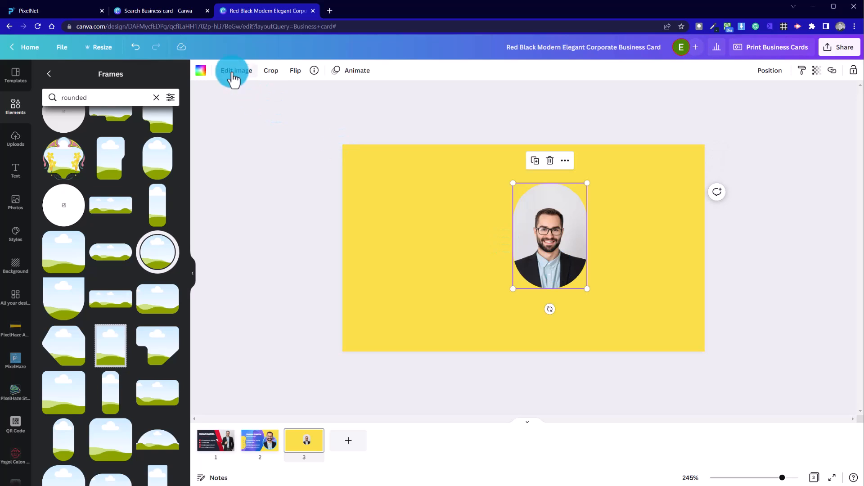
double_click(561, 236)
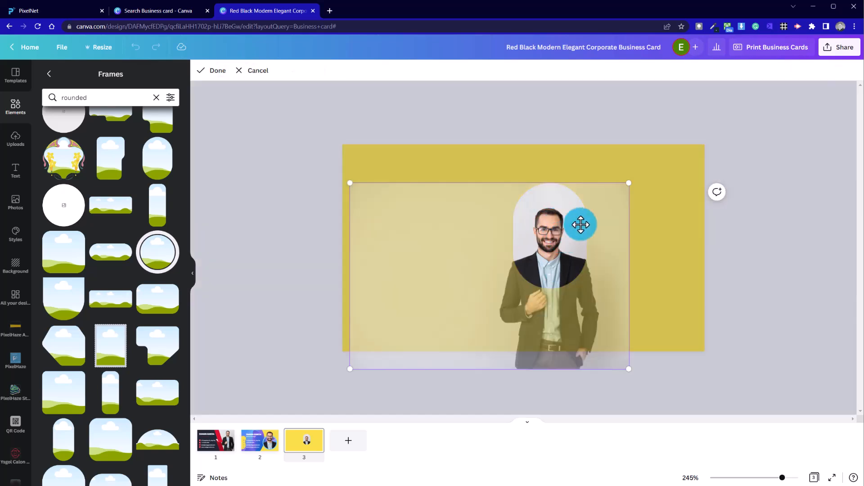
left_click_drag(629, 187, 666, 158)
left_click_drag(602, 311, 574, 320)
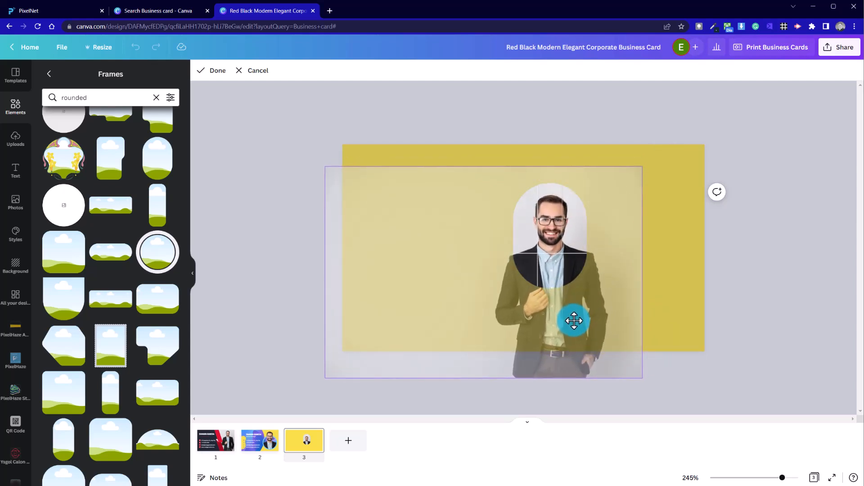
left_click_drag(574, 320, 573, 320)
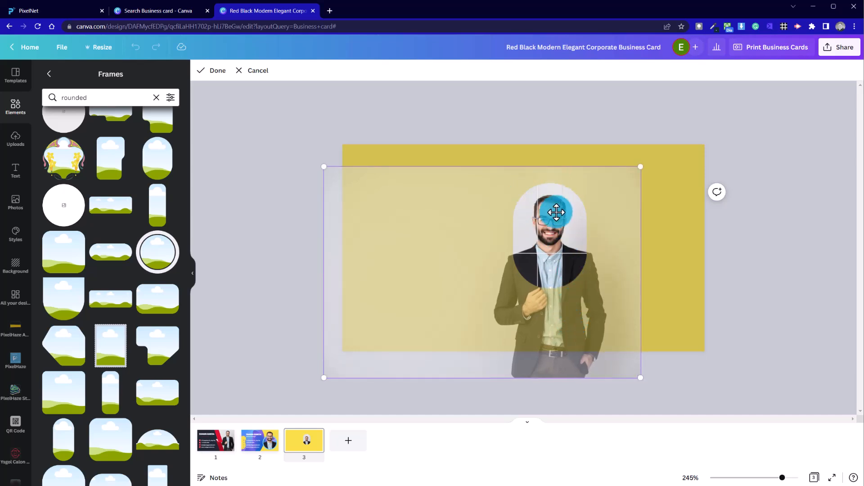
left_click_drag(643, 167, 648, 158)
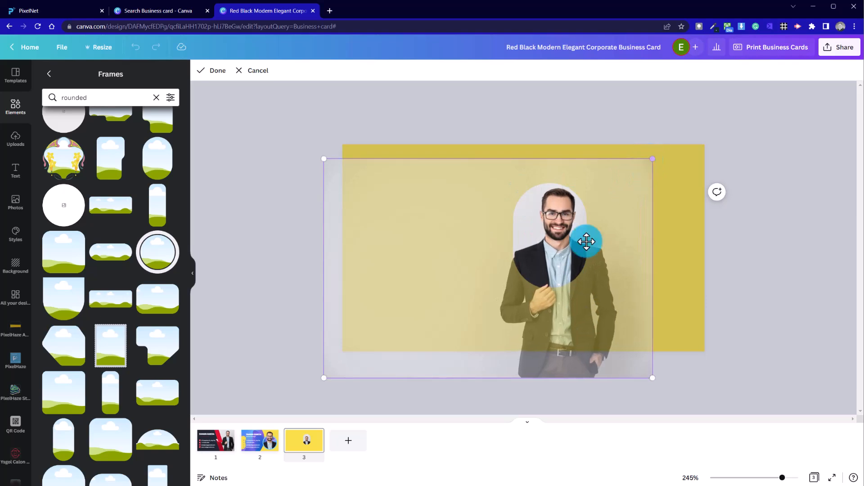
left_click_drag(552, 256, 540, 261)
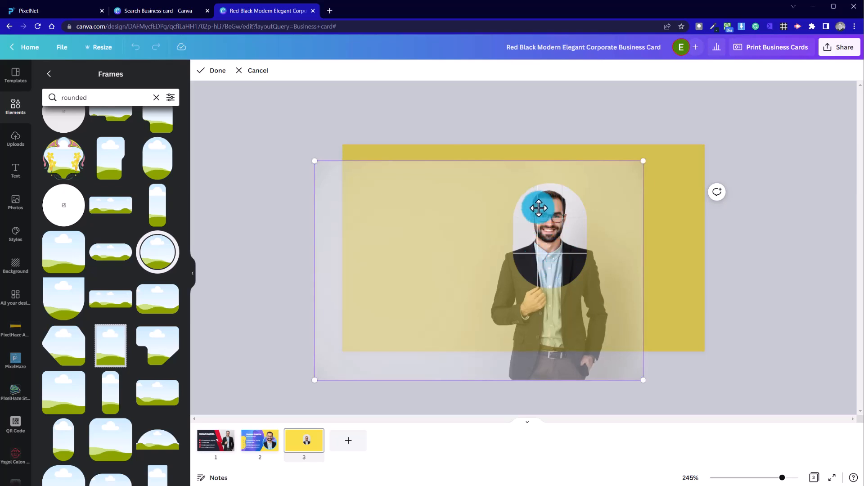
left_click_drag(554, 268, 555, 278)
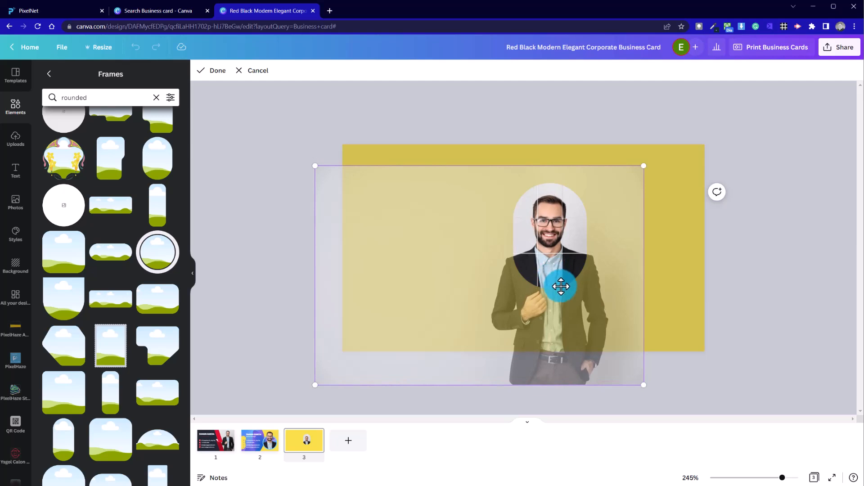
Review the second page's design, then return to the third page
left_click(270, 447)
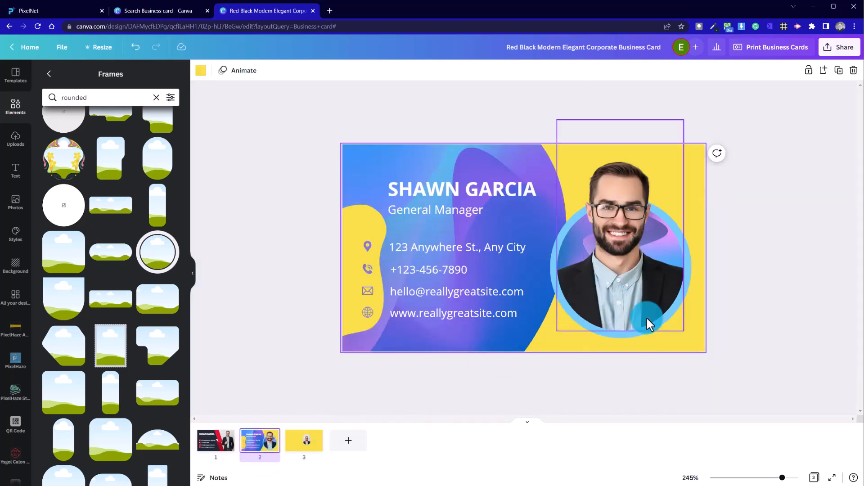
left_click(310, 459)
Re-enlarge and recentre the photo inside the rounded frame, then confirm the crop
left_click(582, 276)
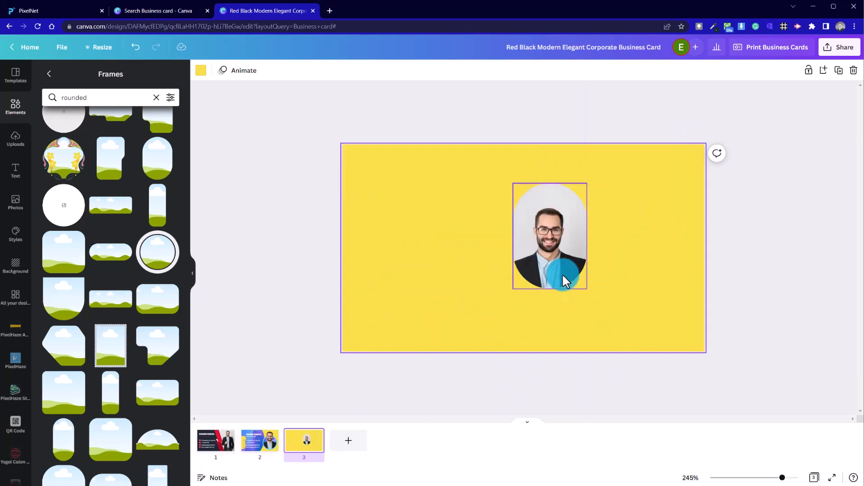
double_click(565, 251)
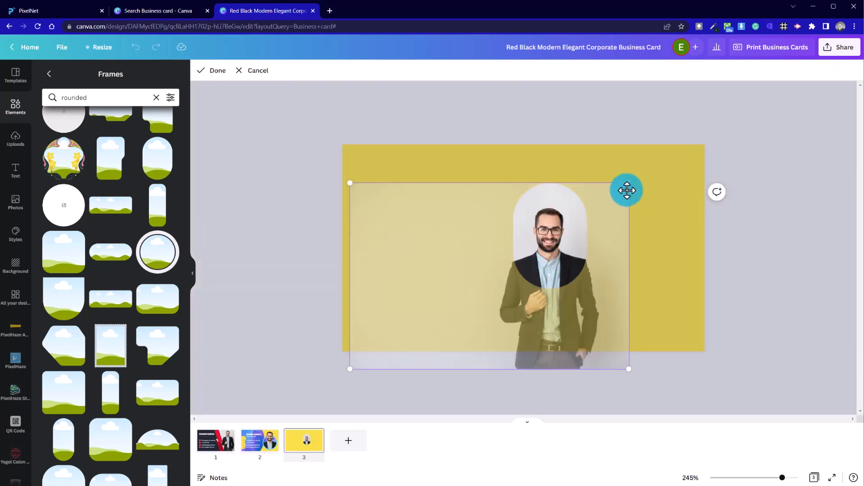
left_click_drag(631, 185, 672, 150)
left_click_drag(606, 299, 574, 317)
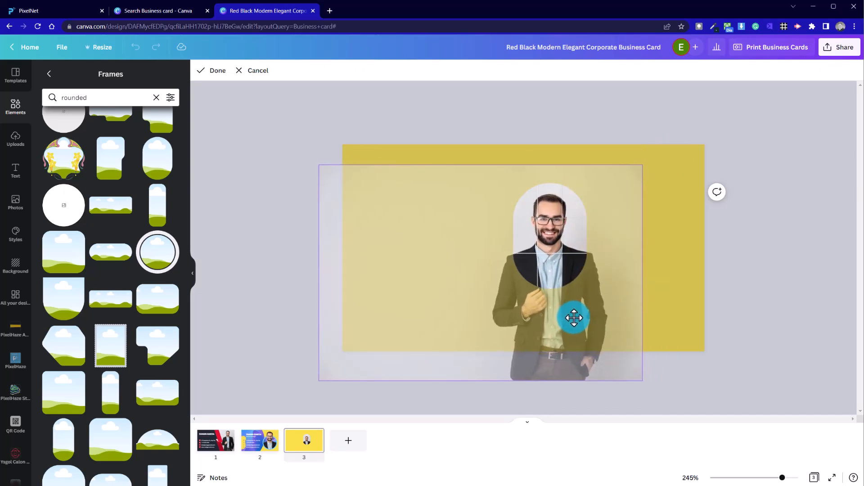
left_click(656, 278)
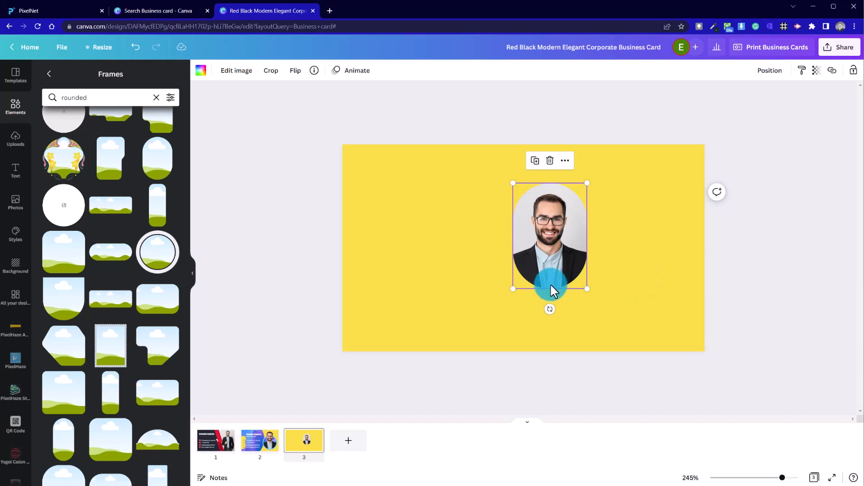
Shift the framed headshot left and remove the photo's background with Background Remover
left_click(609, 304)
left_click_drag(532, 252, 459, 237)
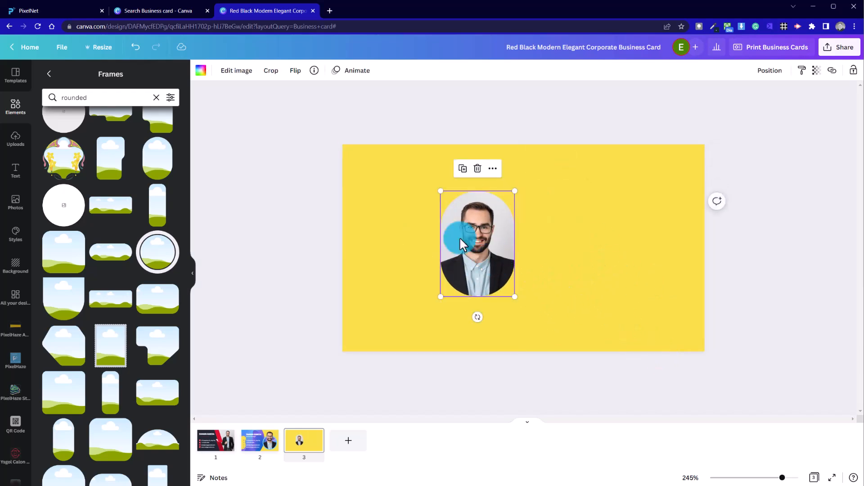
left_click(242, 78)
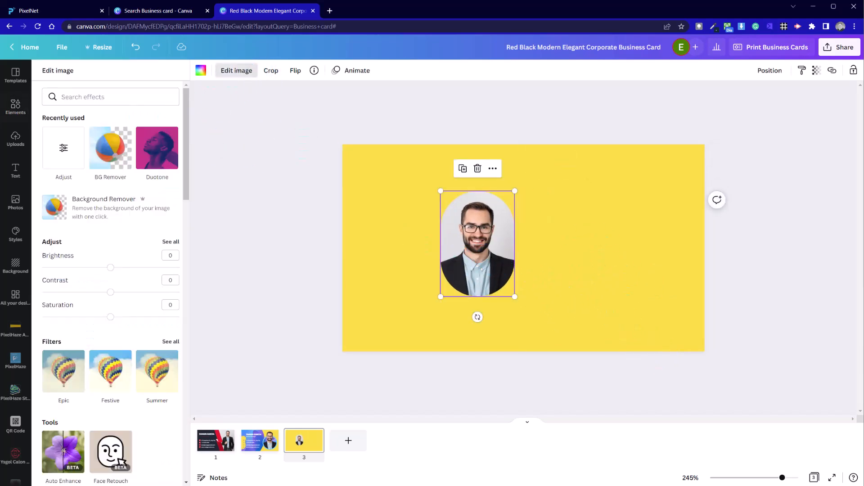
left_click(103, 220)
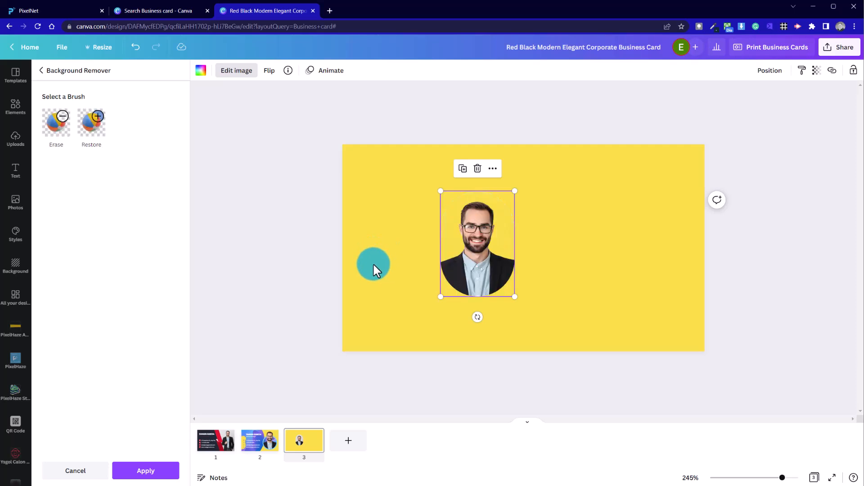
left_click(402, 279)
left_click(534, 293)
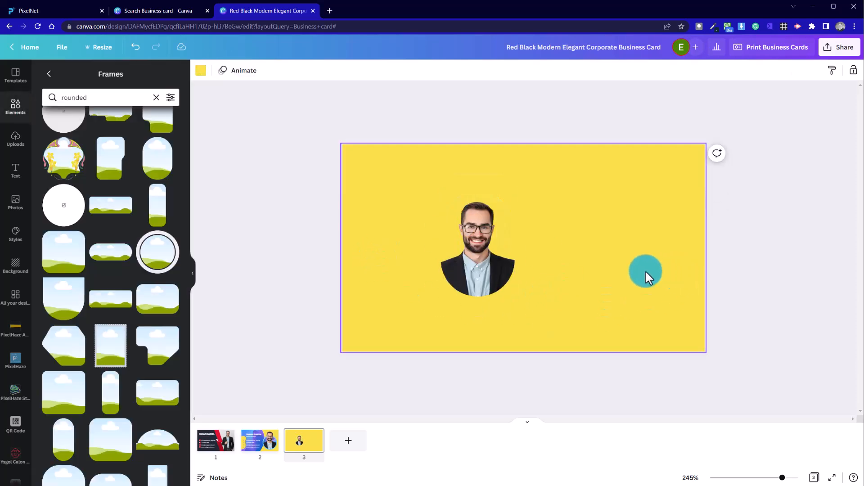
Move the background-free headshot to the right side of the card
left_click_drag(500, 277, 640, 250)
left_click(492, 263)
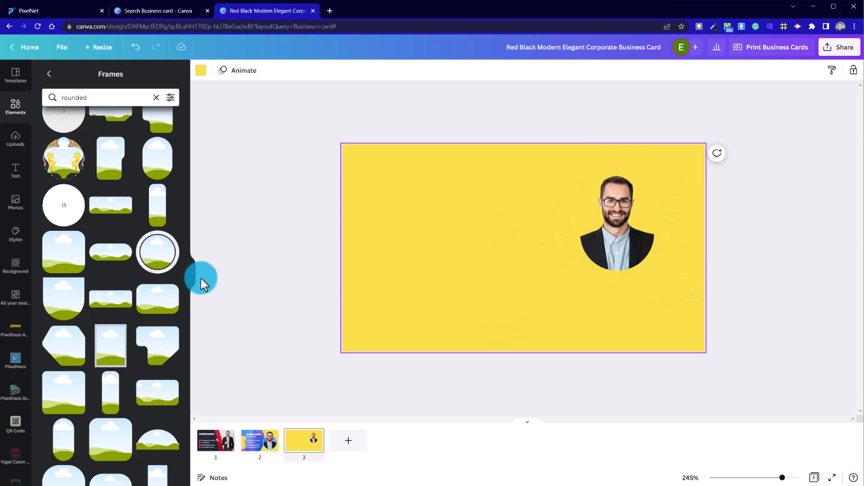
Search frames for circle and add a circle frame near the centre of the card
left_click(97, 95)
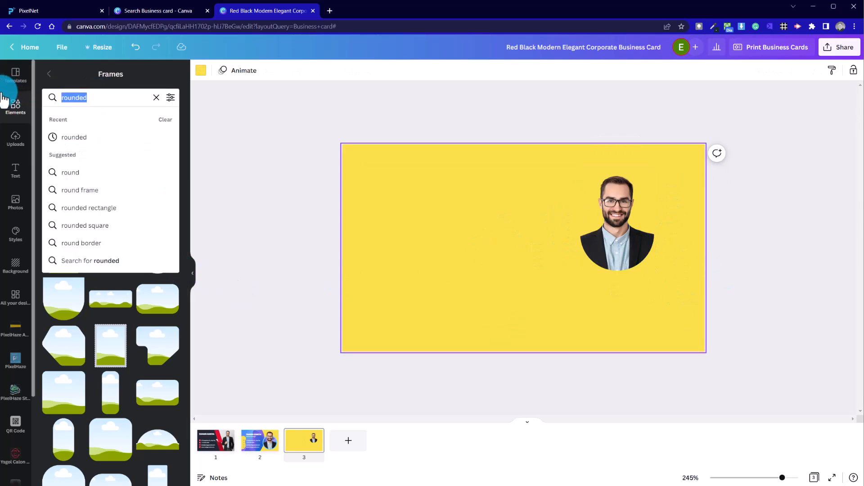
type("circle")
key("Return")
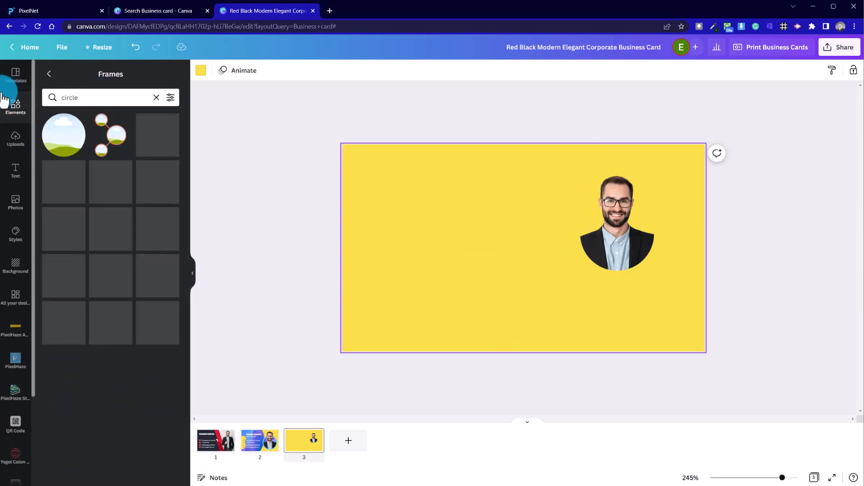
left_click(62, 135)
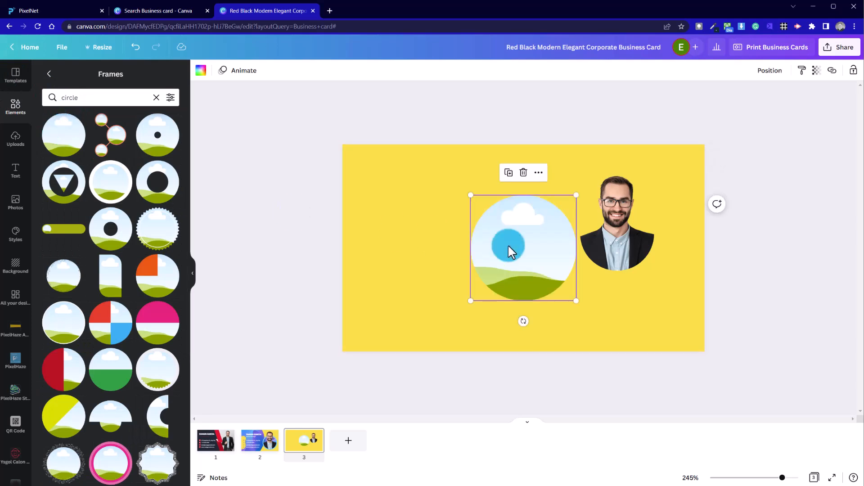
left_click_drag(496, 280, 464, 272)
left_click(322, 243)
Fill the circle frame with the blue-purple gradient image from recently used elements
left_click(156, 97)
left_click(327, 249)
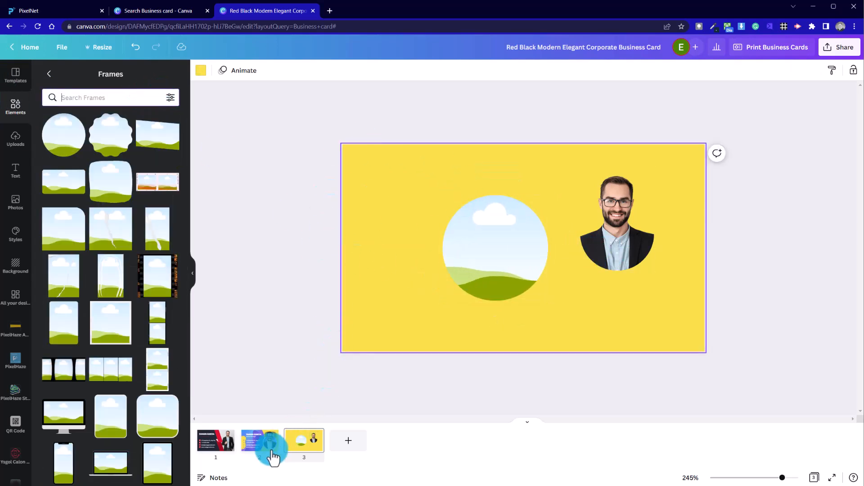
left_click(31, 98)
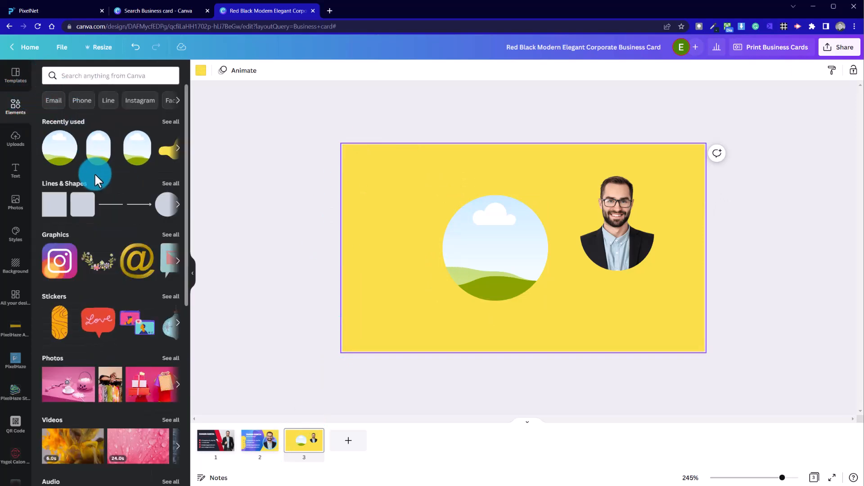
left_click(178, 148)
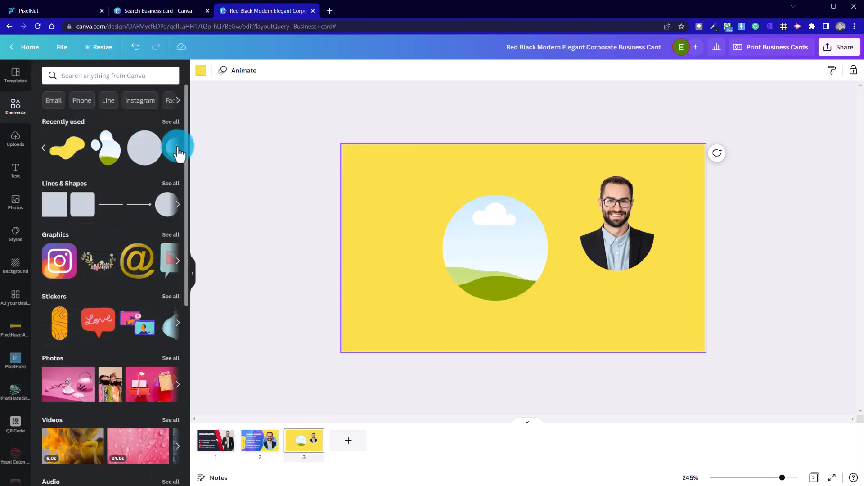
left_click(178, 148)
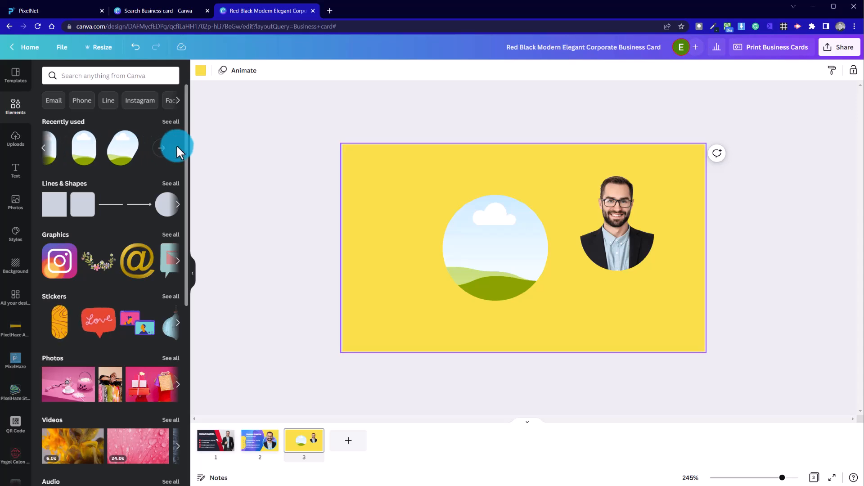
left_click(160, 151)
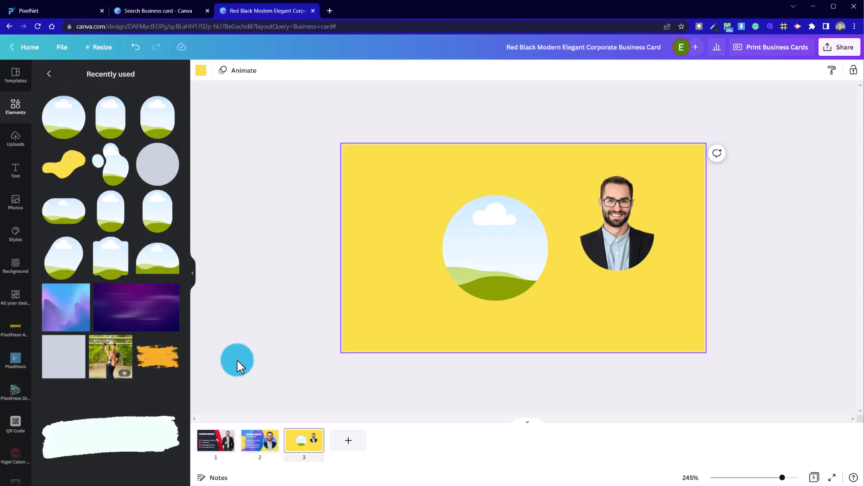
left_click(58, 318)
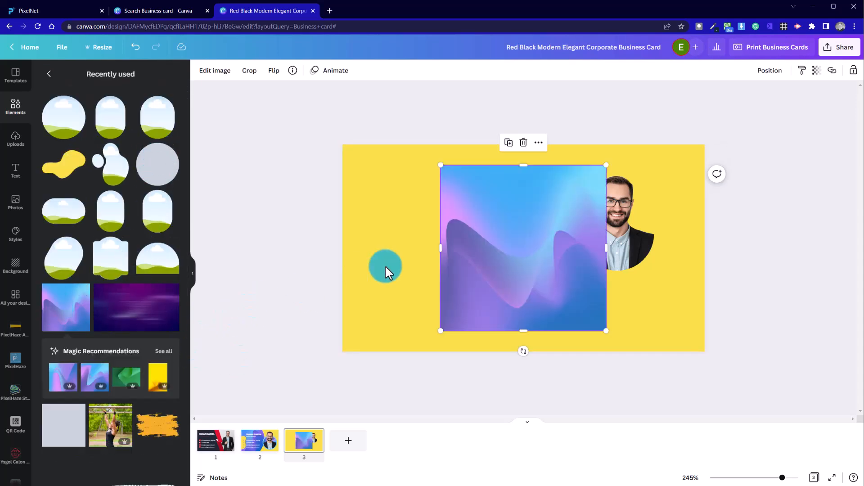
left_click(48, 73)
left_click_drag(554, 299, 514, 270)
left_click(566, 360)
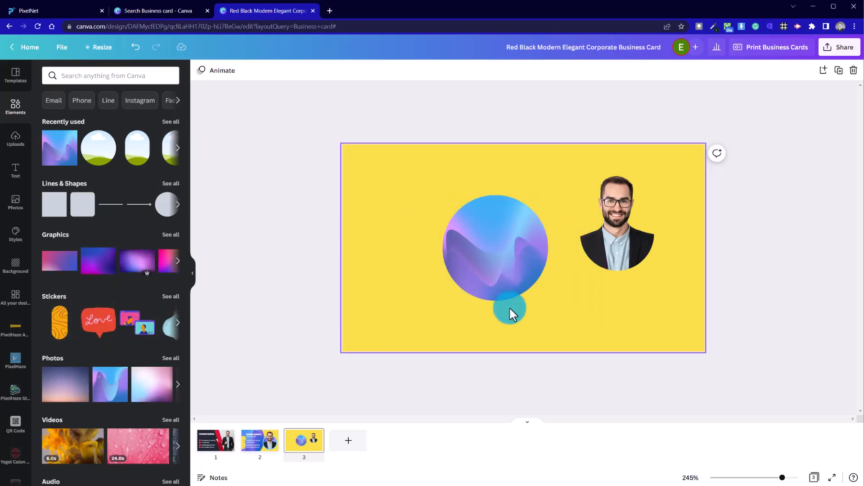
Rotate the gradient image inside the circle frame
left_click(506, 263)
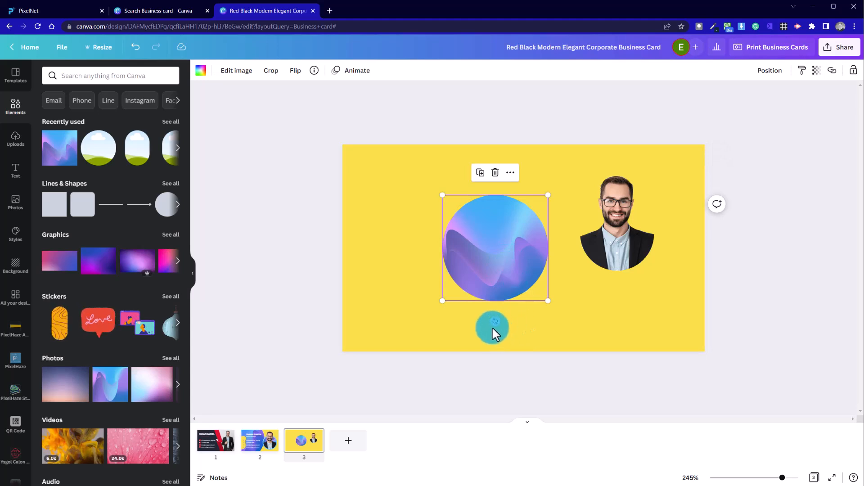
left_click_drag(494, 322, 564, 218)
left_click(596, 331)
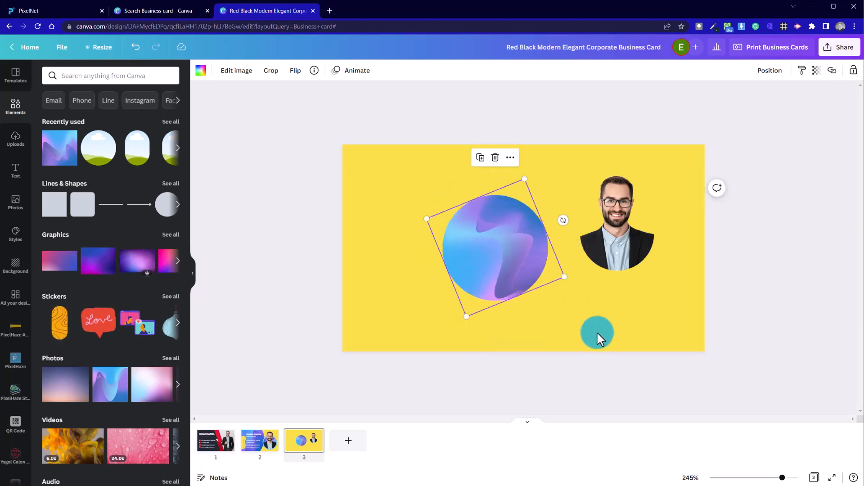
left_click(351, 223)
Move the headshot over the gradient circle, bring it forward and centre it on the circle
mouse_move(648, 255)
left_mouse_down()
mouse_move(559, 270)
mouse_move(575, 288)
mouse_move(517, 275)
mouse_move(651, 266)
left_mouse_up()
left_click_drag(588, 270, 614, 270)
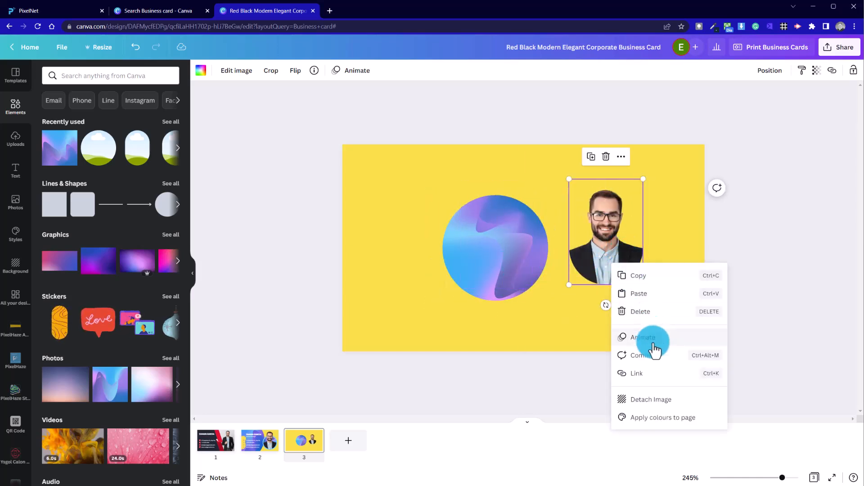
left_click(595, 271)
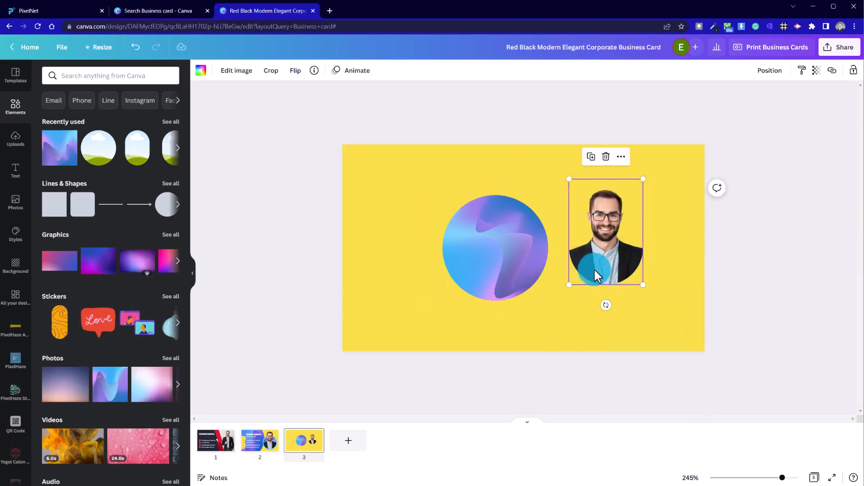
right_click(611, 248)
left_click(612, 245)
left_click_drag(604, 242, 550, 258)
left_click(475, 253)
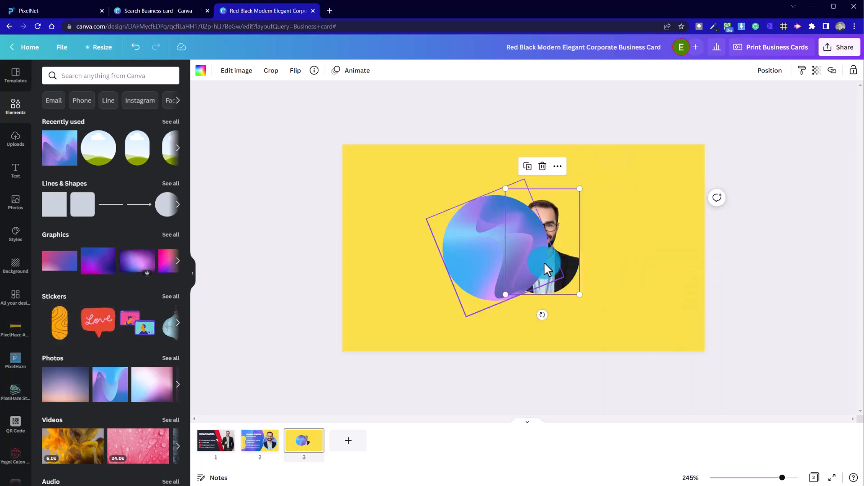
right_click(568, 261)
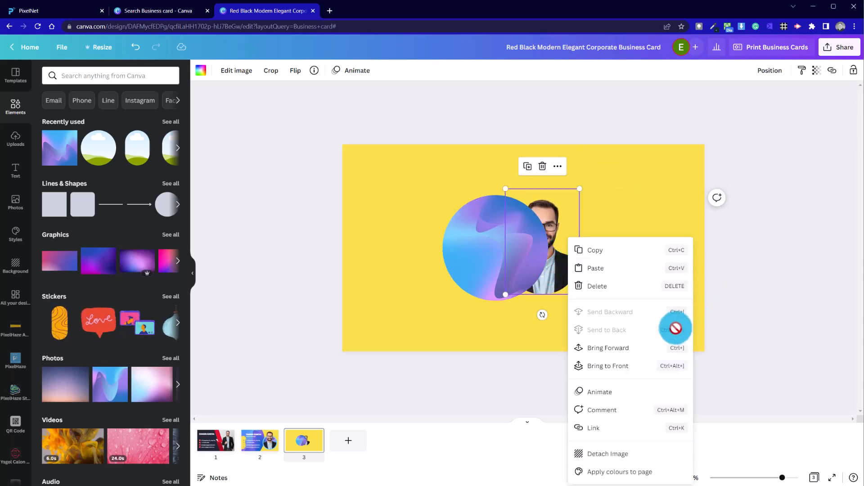
left_click(645, 356)
left_click(615, 302)
left_click_drag(544, 263, 505, 266)
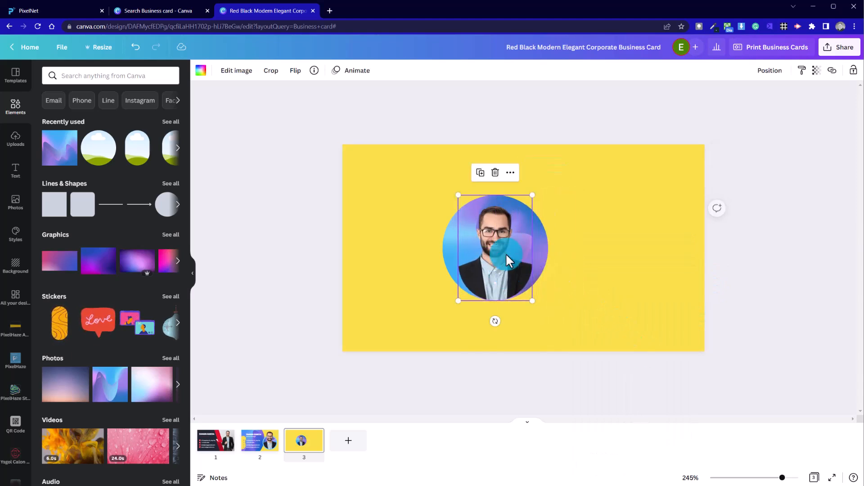
Enlarge the headshot so the head rises above the circle, then nudge it into place
left_click_drag(548, 185, 598, 160)
left_click_drag(544, 251, 520, 261)
left_click_drag(553, 147, 552, 149)
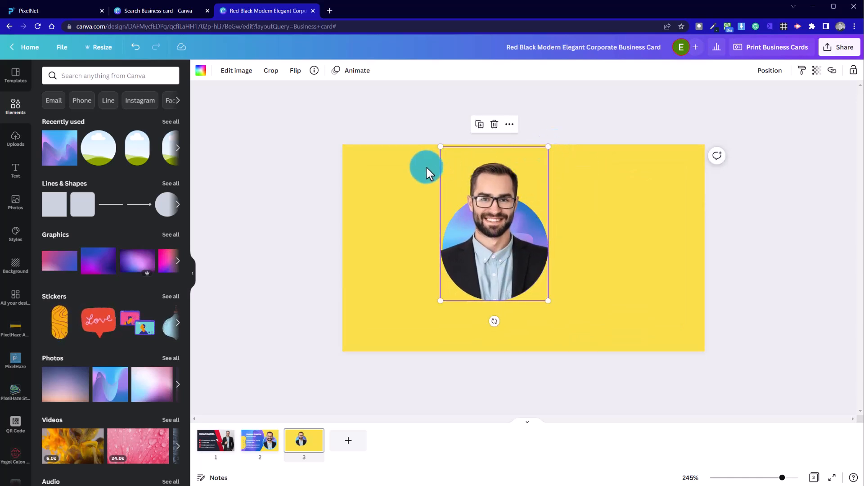
left_click_drag(442, 144, 448, 143)
left_click(411, 209)
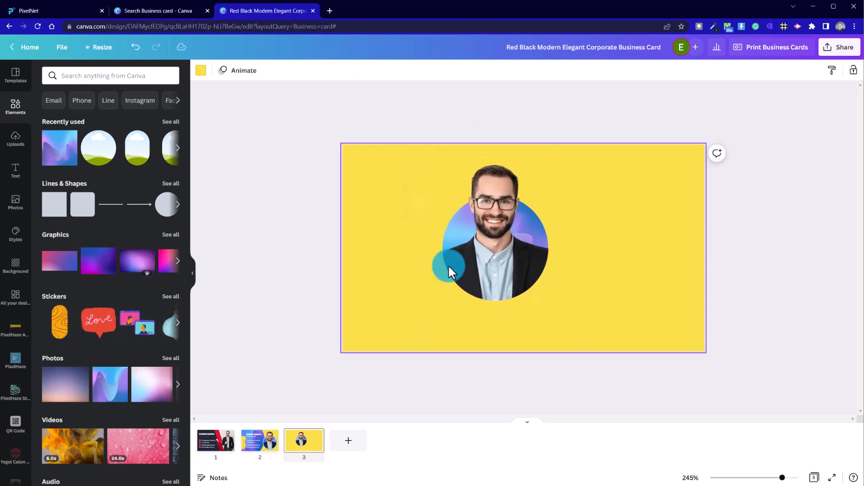
left_click(531, 282)
key("shift+Up")
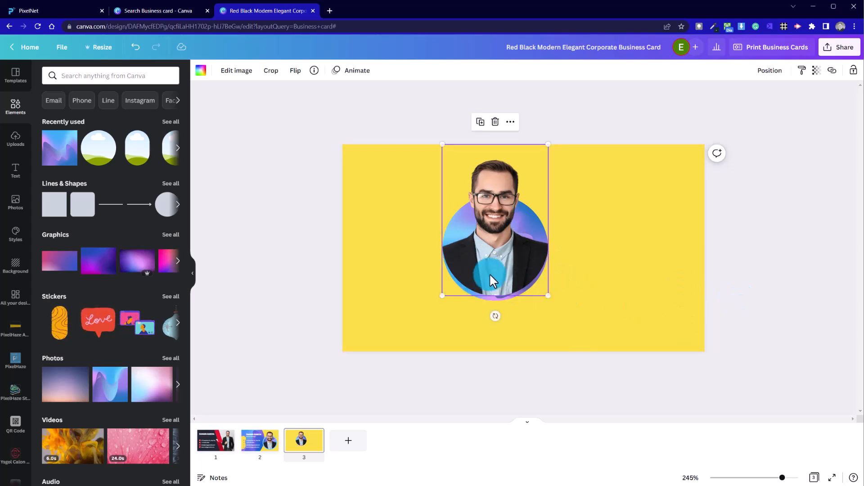
left_click_drag(490, 274, 490, 277)
left_click(395, 305)
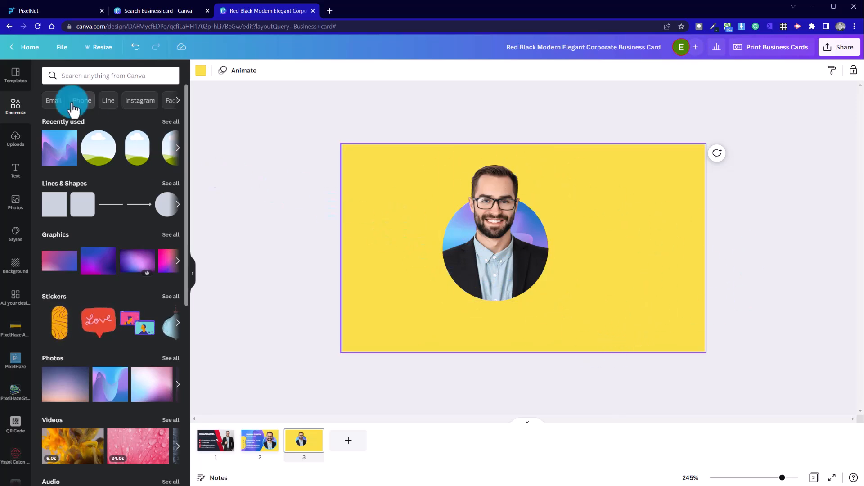
Review the second page's design, then return to the third page
left_click(254, 452)
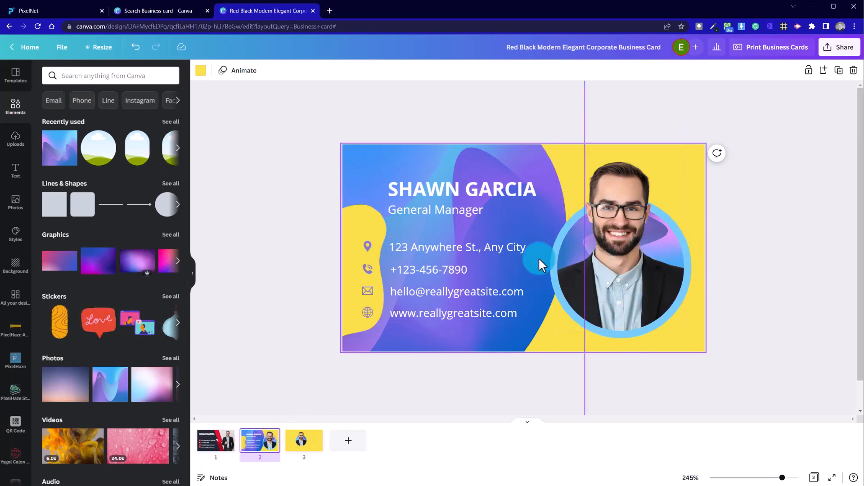
left_click(300, 444)
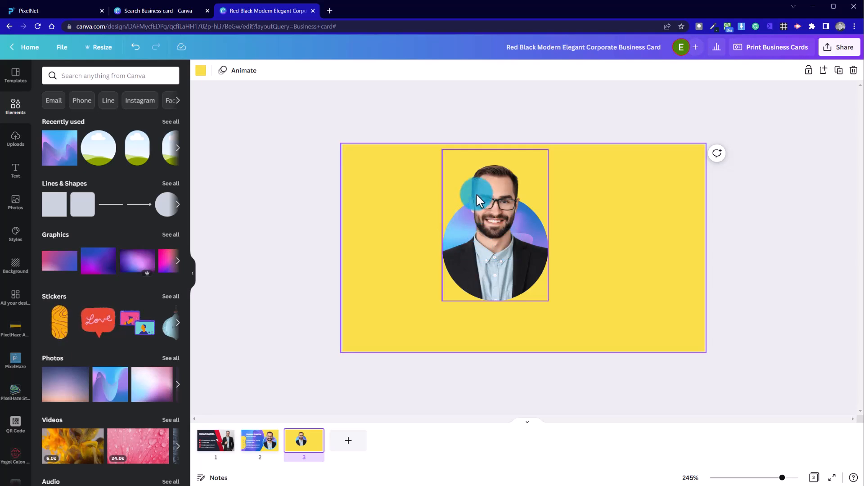
Move the headshot and gradient circle together to the card's right side
left_click_drag(479, 229, 638, 276)
left_click(438, 259)
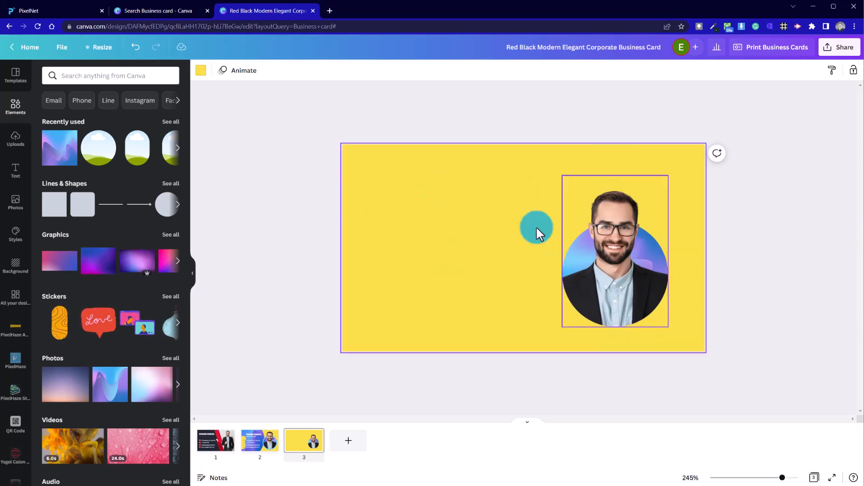
left_click(501, 304)
left_click(614, 286)
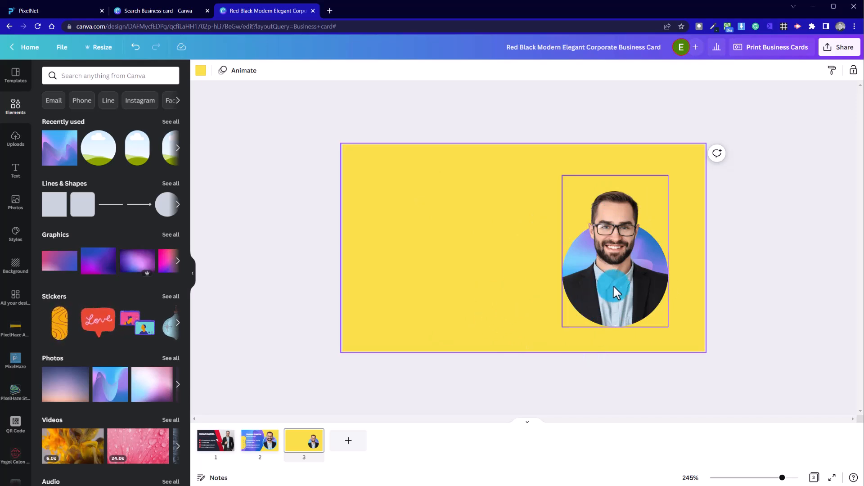
left_click(298, 436)
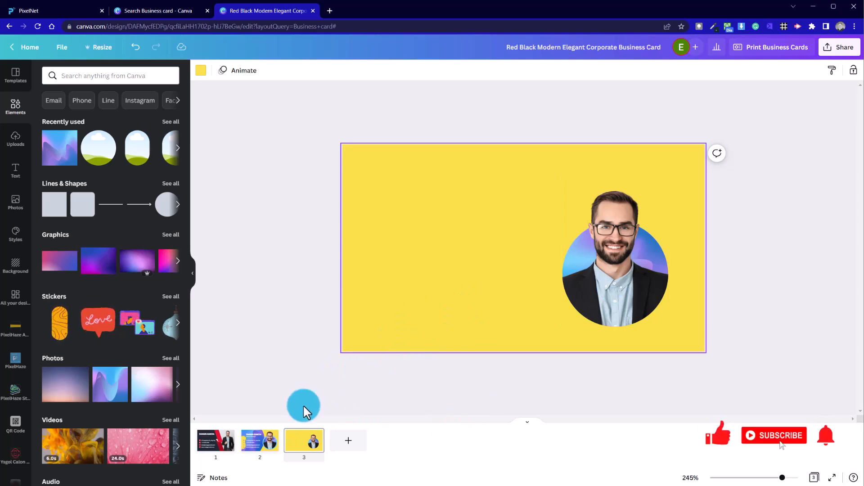
Add a circle shape and size it slightly larger than the gradient circle, centred over it
left_click(164, 208)
left_click_drag(530, 261, 622, 284)
left_click_drag(584, 306, 557, 331)
left_click_drag(648, 243, 675, 217)
left_click_drag(630, 280, 617, 280)
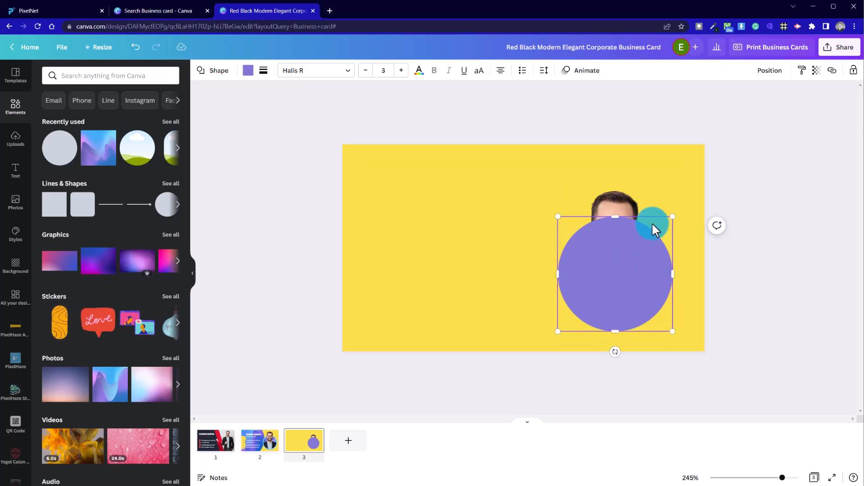
left_click_drag(672, 217, 687, 228)
Send the purple circle to the back so it forms a ring behind the headshot
right_click(632, 270)
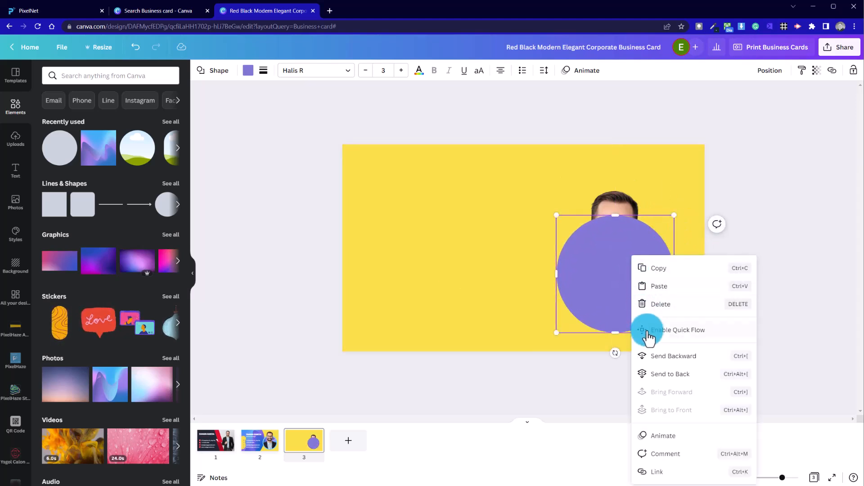
left_click(671, 374)
left_click(475, 296)
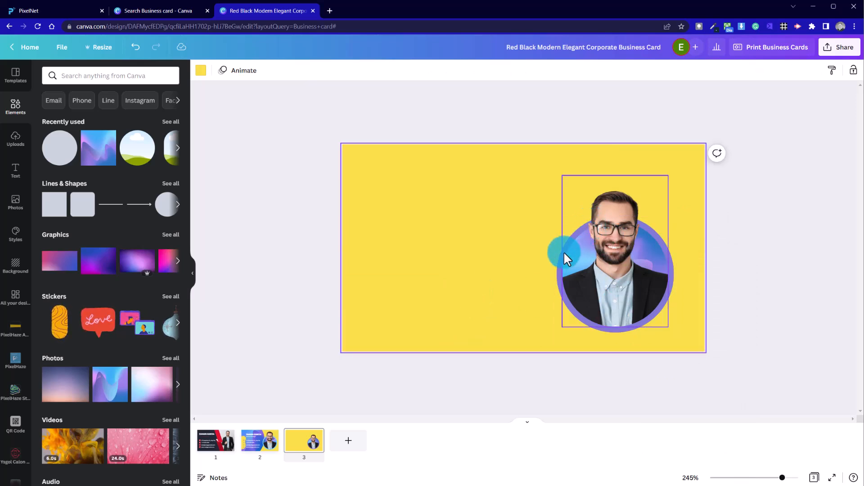
left_click(474, 235)
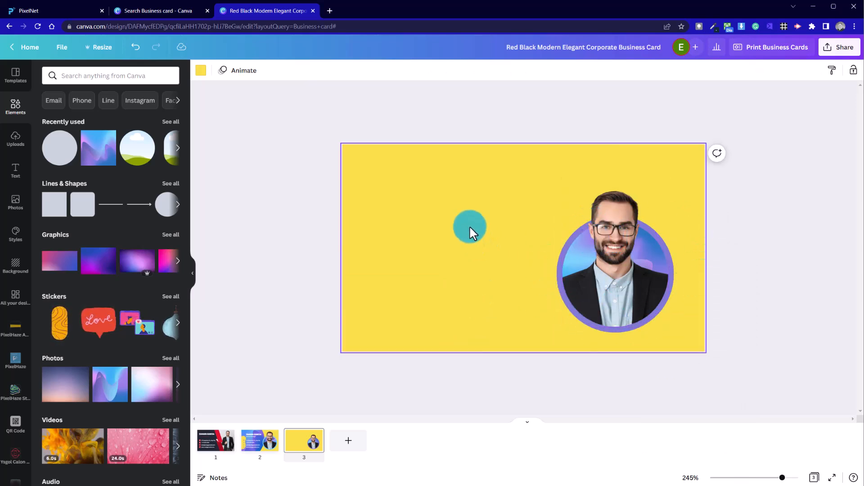
Try recolouring the purple ring to light blue from the photo colours
left_click(421, 298)
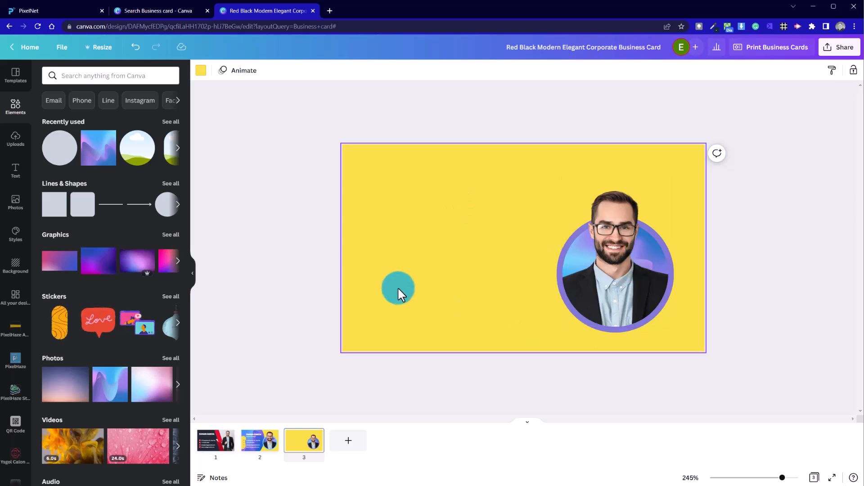
left_click(556, 293)
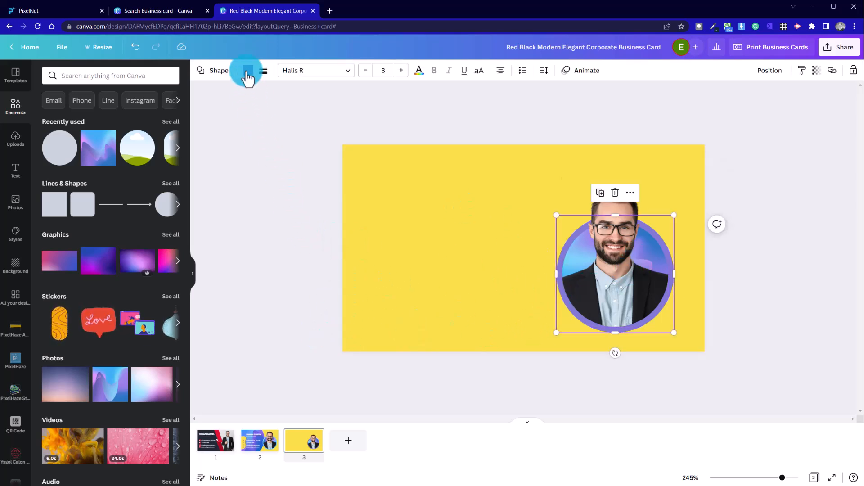
left_click(248, 72)
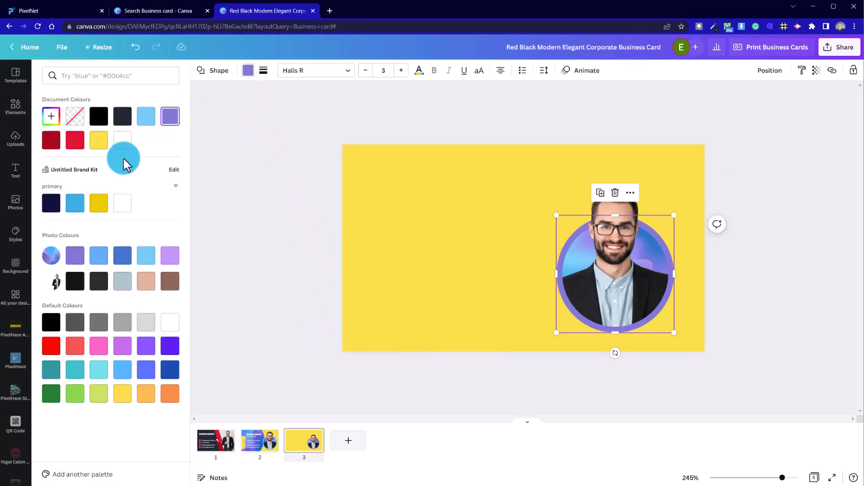
left_click(149, 266)
left_click(253, 198)
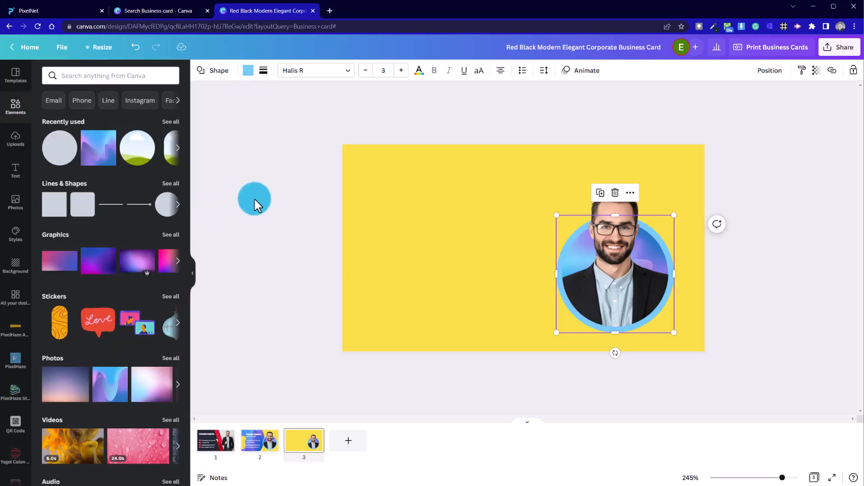
Recolour the ring to a medium blue from the photo colours
left_click(249, 71)
left_click(105, 256)
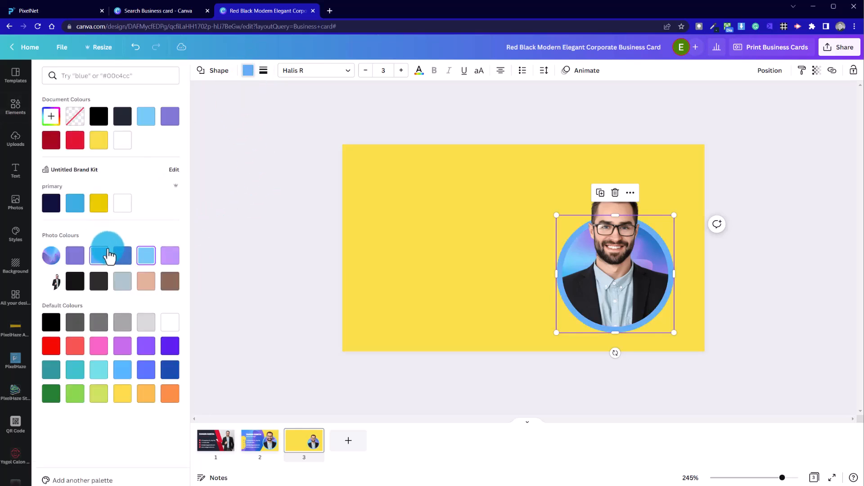
left_click(292, 197)
left_click(368, 247)
left_click(322, 406)
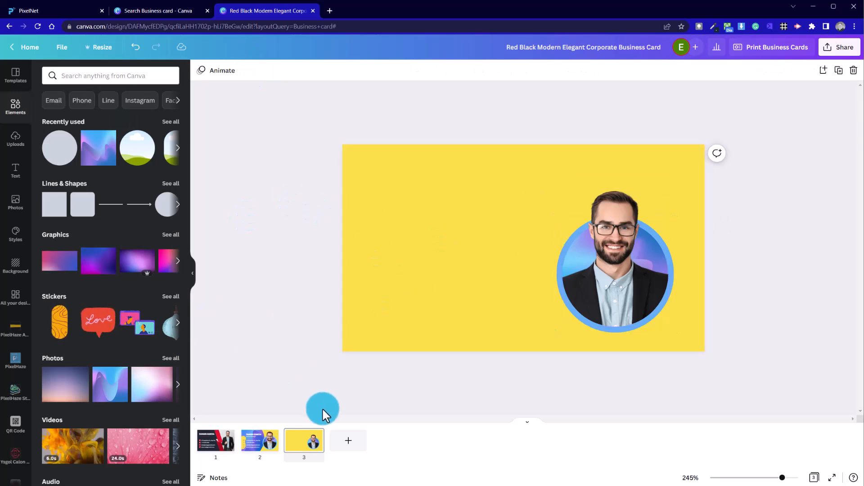
Examine the second page's gradient background image and its crop
left_click(273, 446)
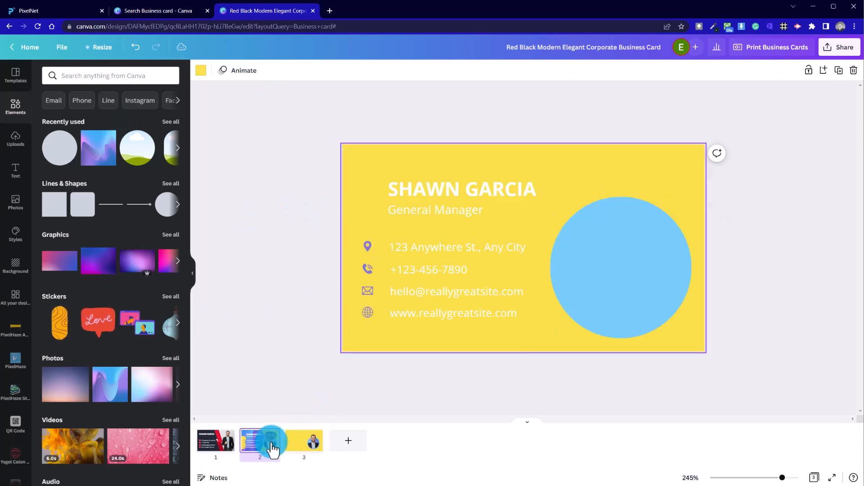
left_click(402, 292)
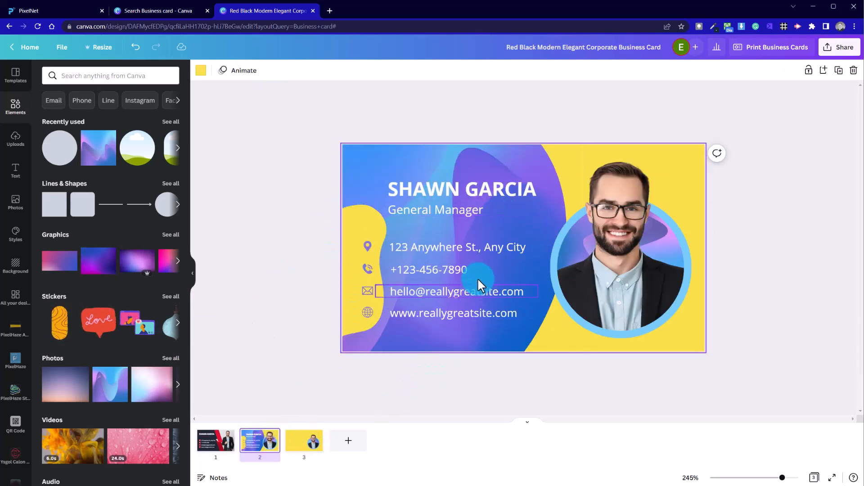
left_click(357, 251)
mouse_move(354, 223)
left_mouse_down()
mouse_move(347, 233)
mouse_move(355, 225)
left_mouse_up()
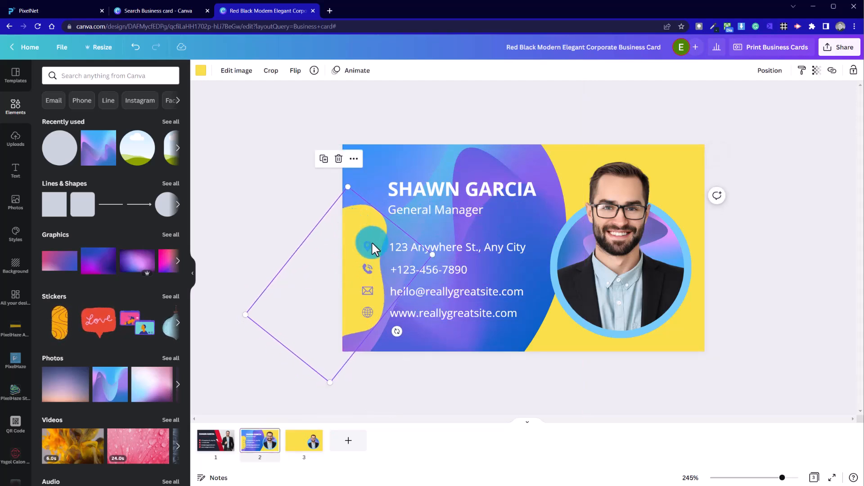
left_click(439, 164)
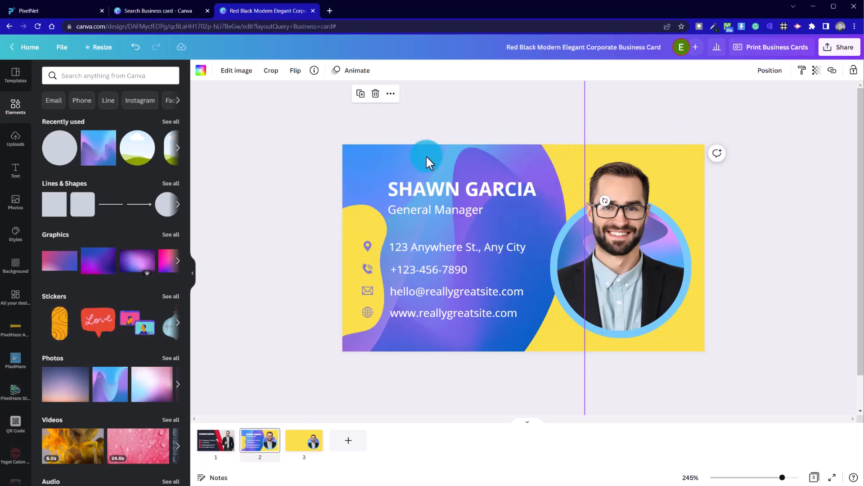
double_click(426, 155)
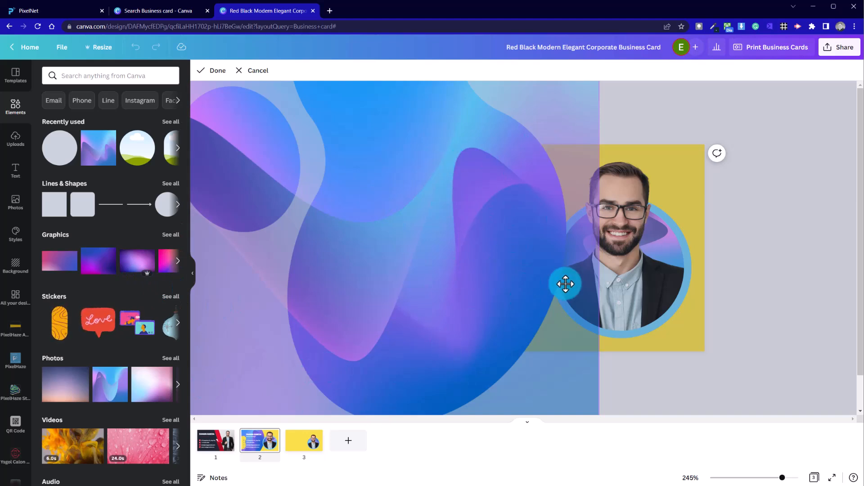
left_click(741, 261)
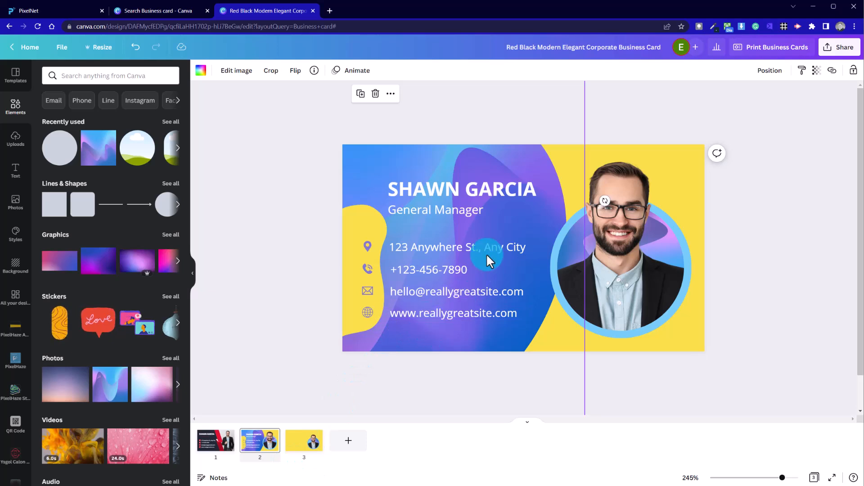
left_click(745, 478)
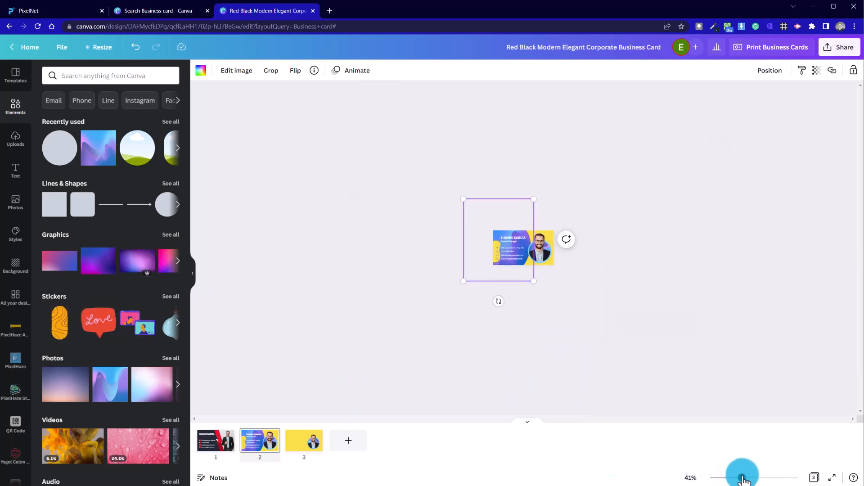
left_click_drag(438, 177, 462, 157)
left_click(582, 334)
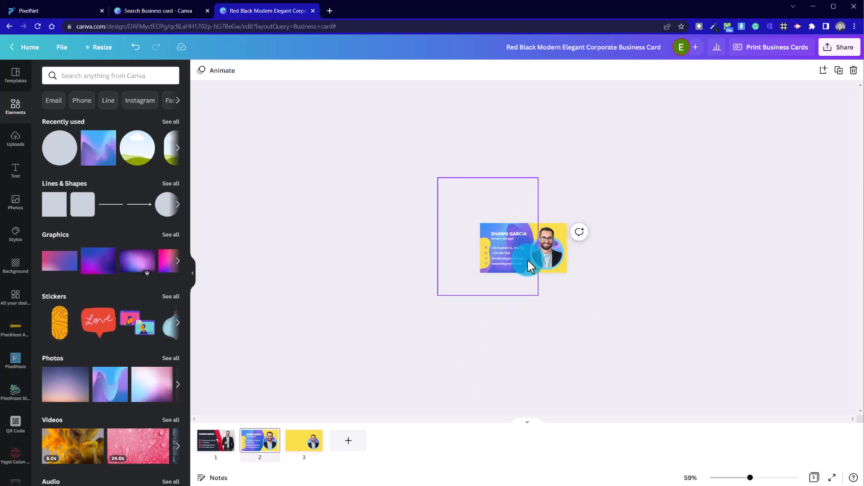
On the third page, add the wavy blob frame from the recently used elements
left_click(308, 448)
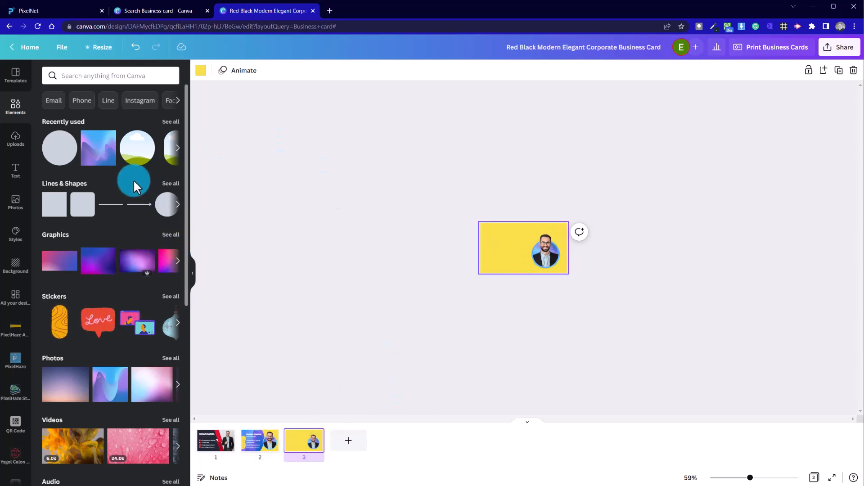
left_click(173, 122)
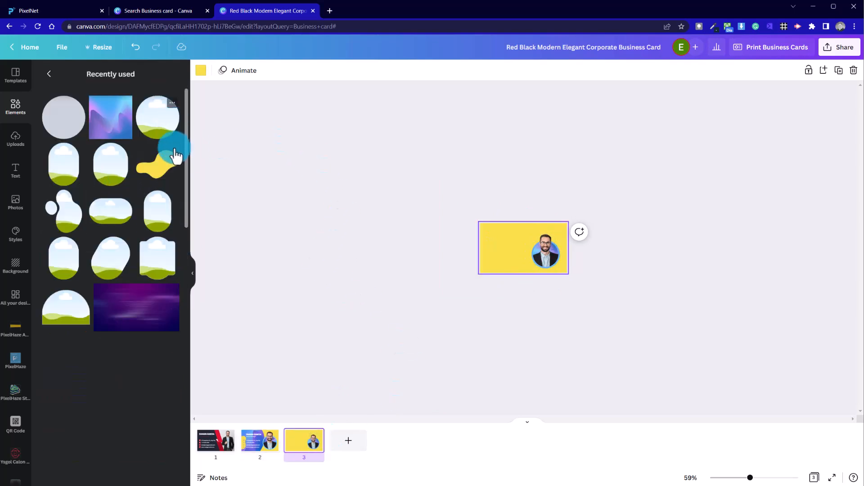
left_click(72, 222)
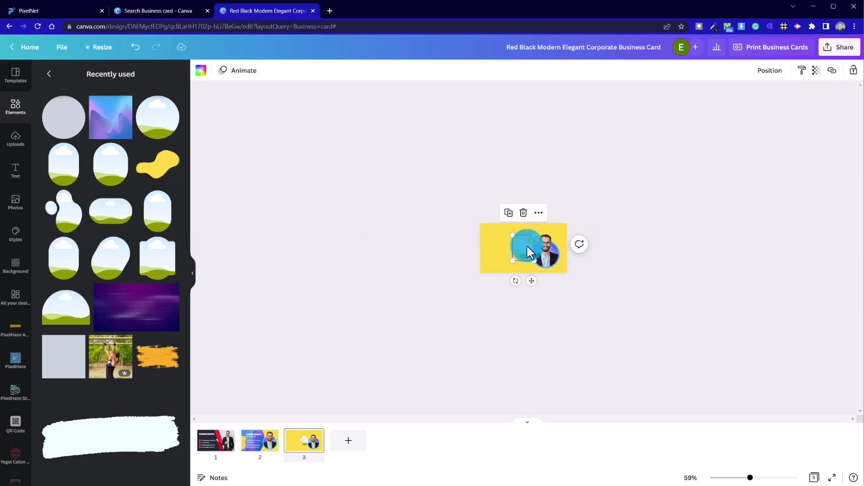
left_click_drag(511, 257, 420, 343)
left_click_drag(513, 304, 519, 227)
mouse_move(433, 279)
left_mouse_down()
mouse_move(426, 299)
mouse_move(436, 293)
left_mouse_up()
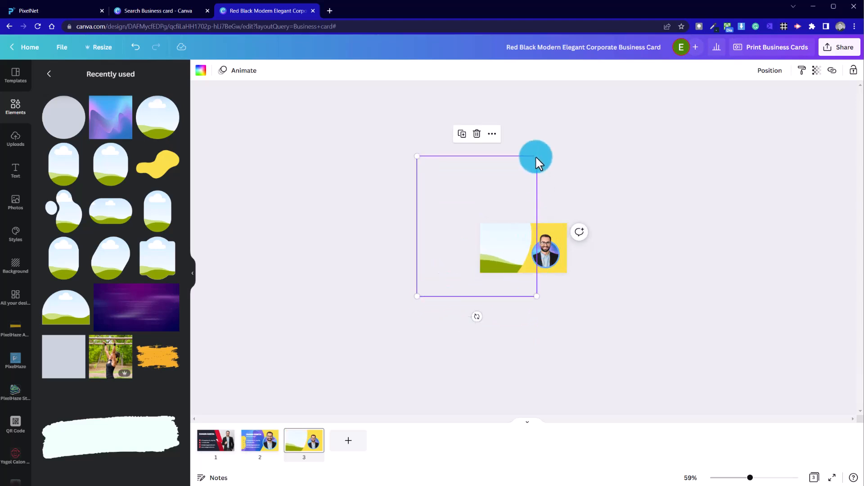
Resize and position the wavy frame so it covers the card's left portion
left_click_drag(416, 158, 430, 205)
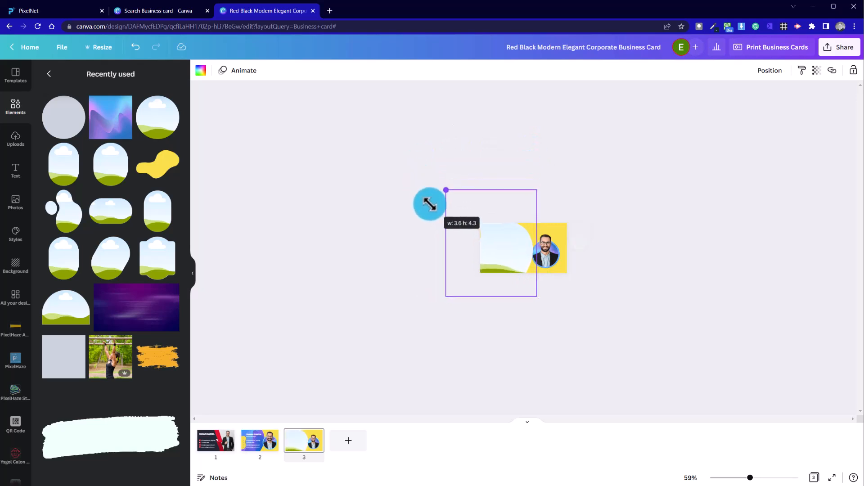
left_click_drag(505, 249, 500, 240)
left_click(660, 256)
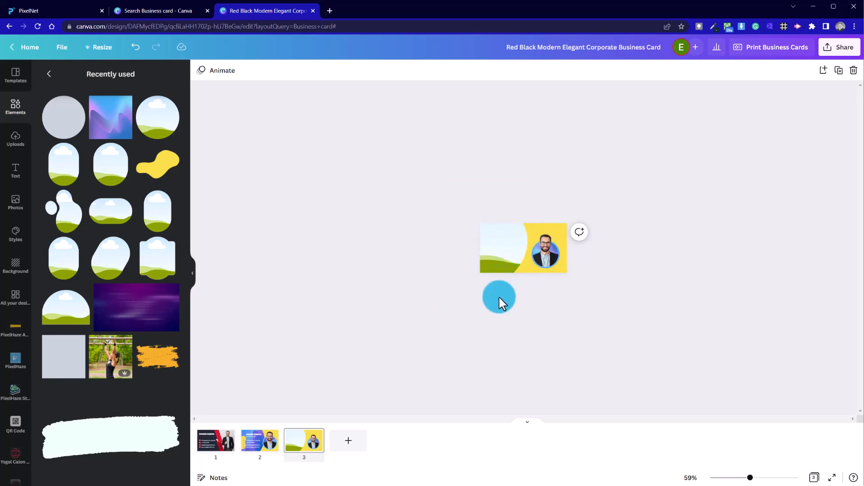
left_click(638, 238)
left_click(516, 282)
left_click_drag(533, 286, 523, 259)
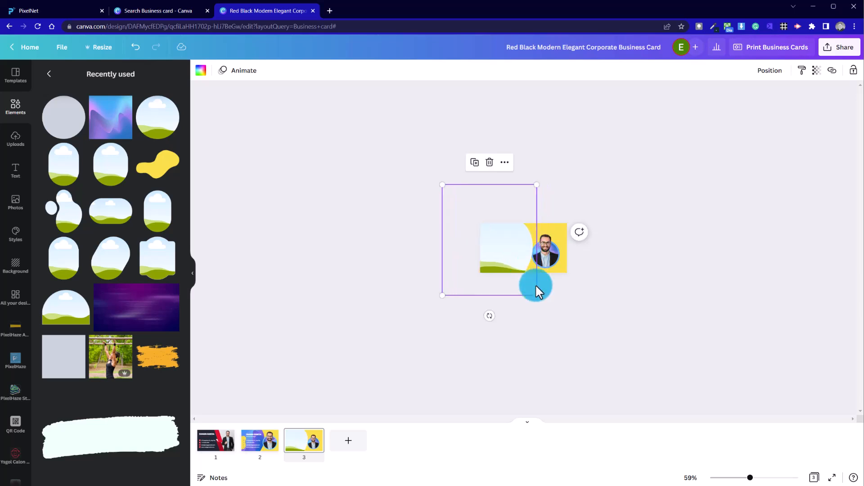
left_click_drag(538, 296, 542, 299)
left_click_drag(520, 260, 523, 262)
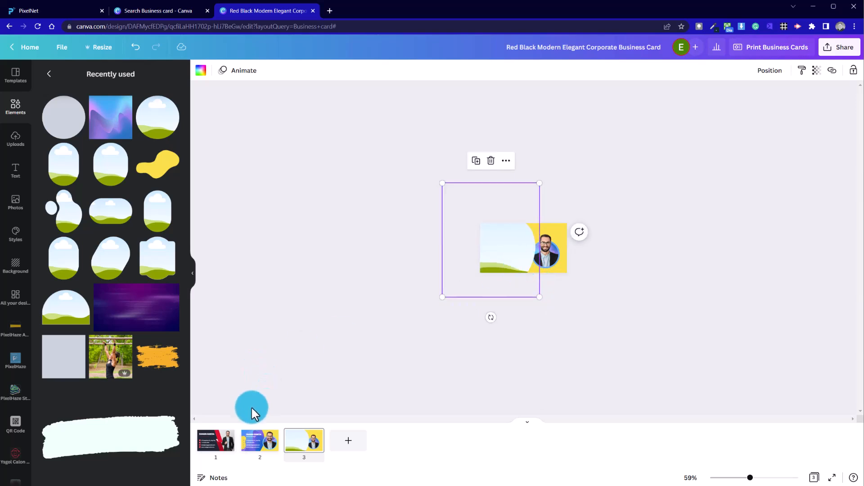
Send the wavy frame to the back behind the headshot
left_click(596, 298)
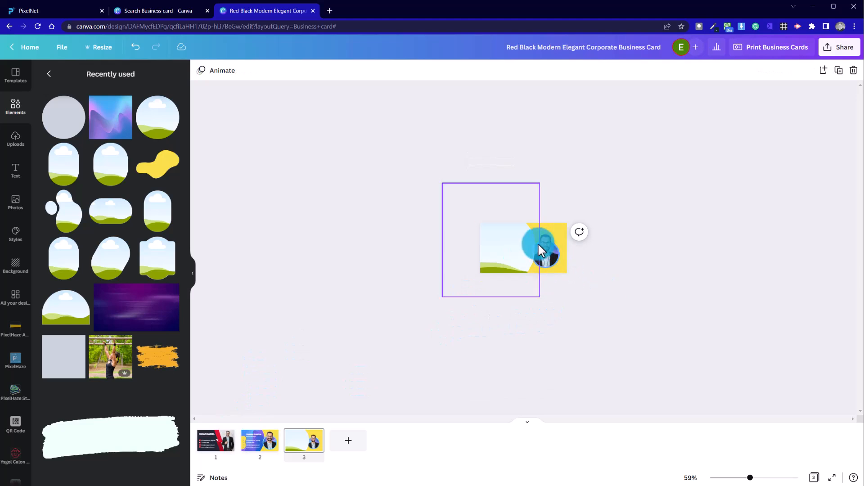
left_click(519, 248)
right_click(519, 247)
left_click(563, 343)
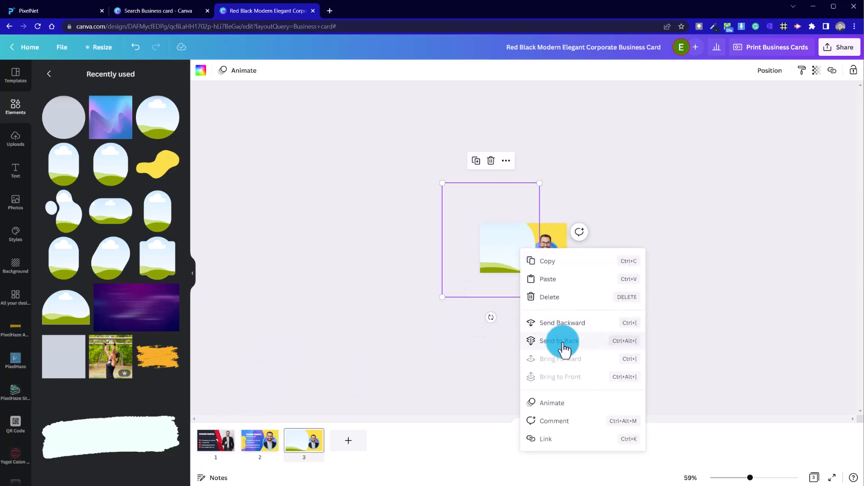
left_click(631, 275)
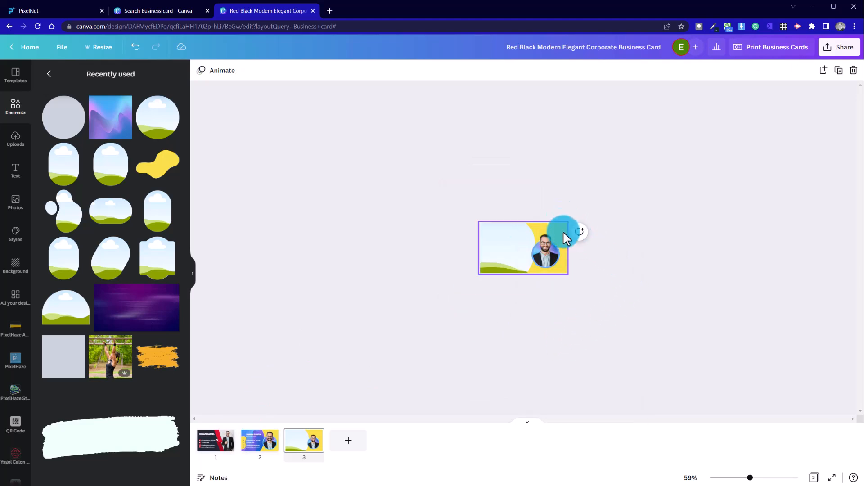
Fill the wavy frame with the blue-purple gradient image from recently used
left_click_drag(750, 478, 780, 478)
left_click(385, 370)
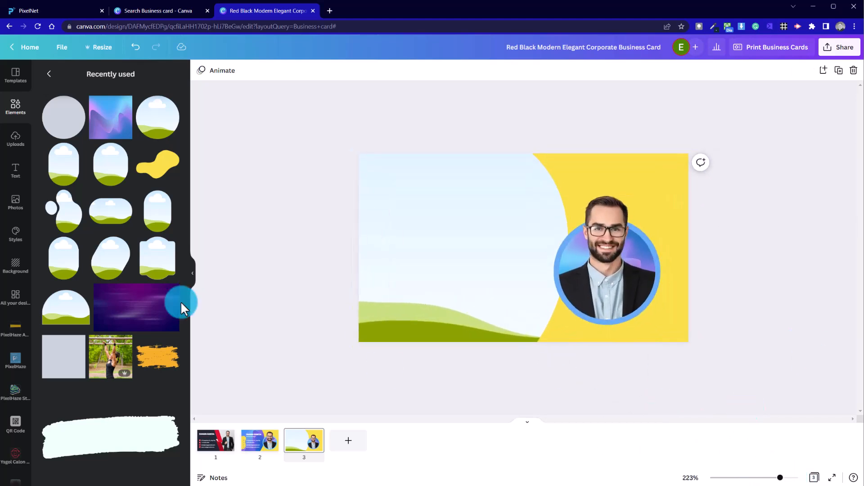
left_click_drag(108, 121, 432, 208)
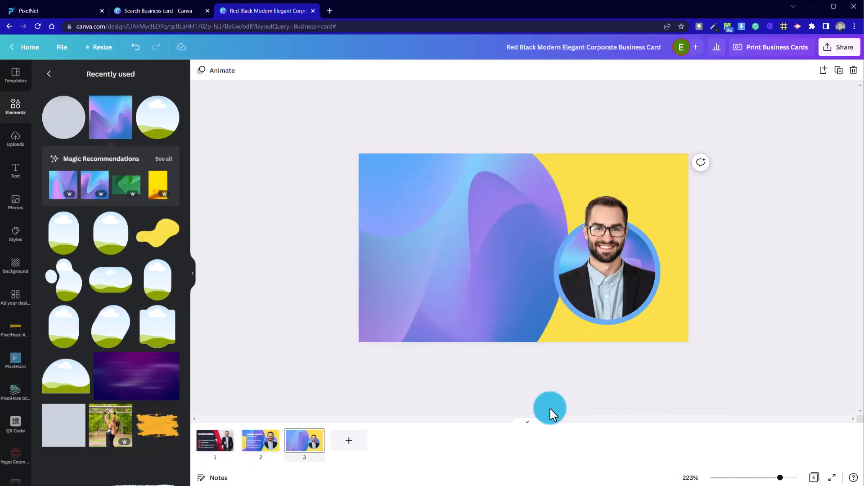
Lock the gradient frame in place and switch to the second page
left_click(518, 209)
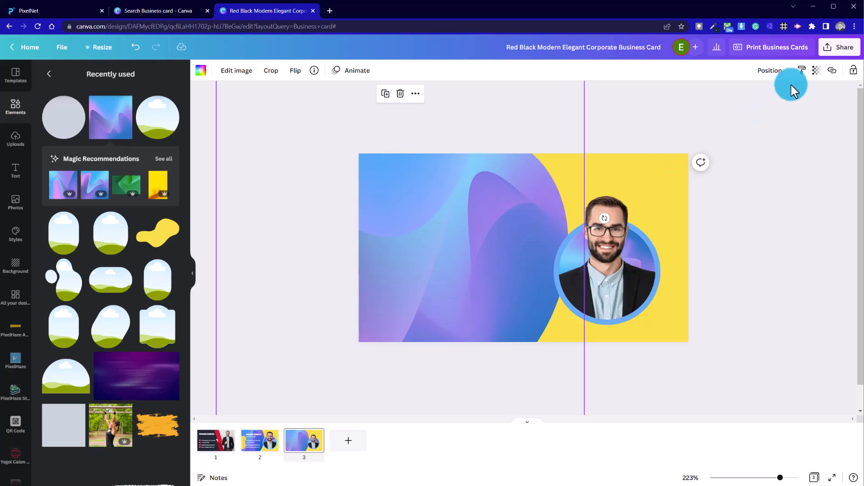
left_click(852, 71)
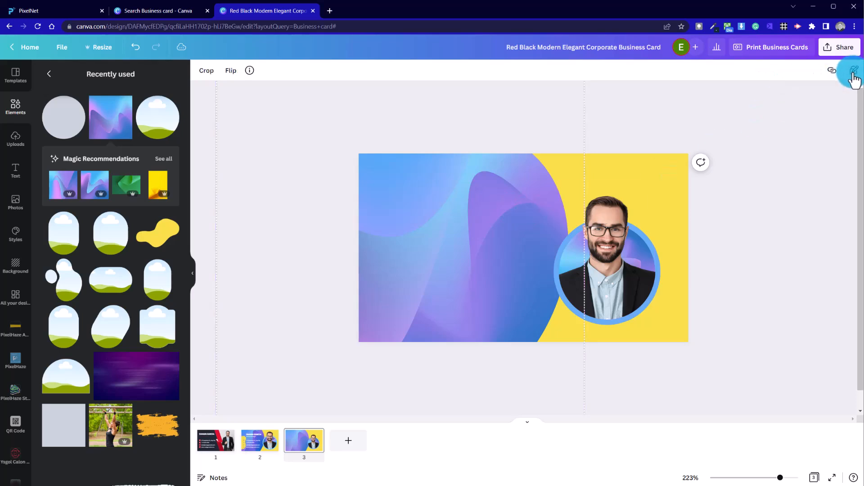
left_click(734, 217)
left_click(453, 248)
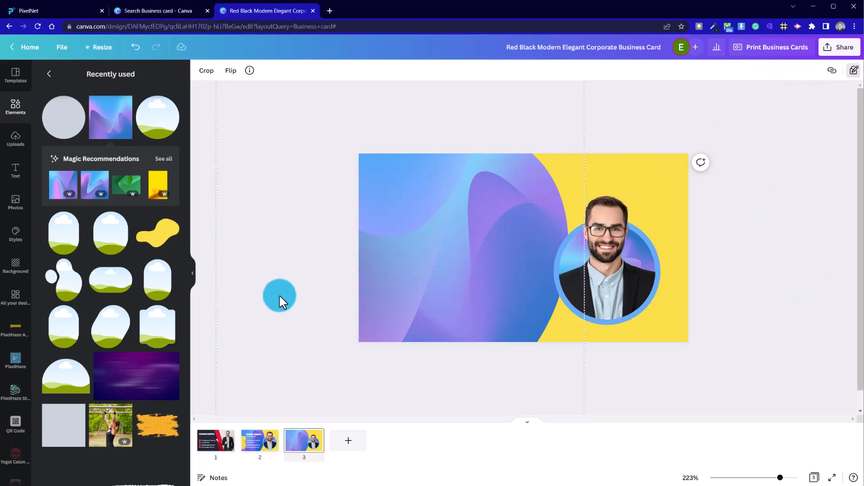
left_click(279, 296)
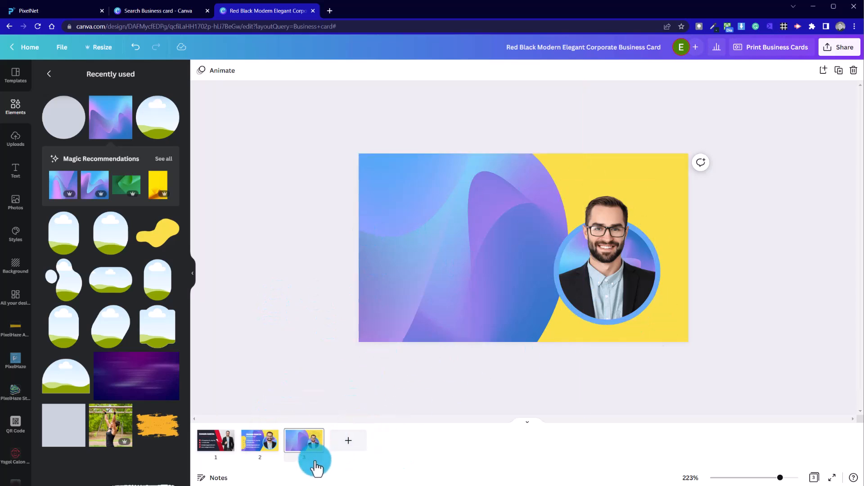
left_click(269, 447)
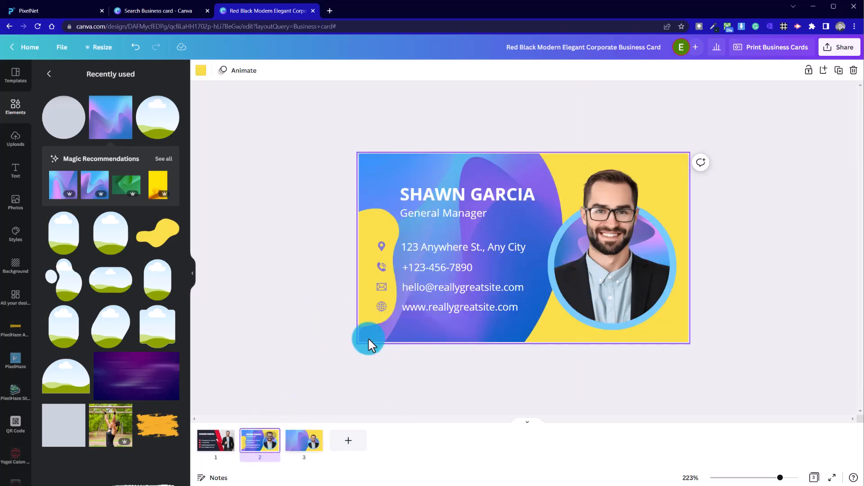